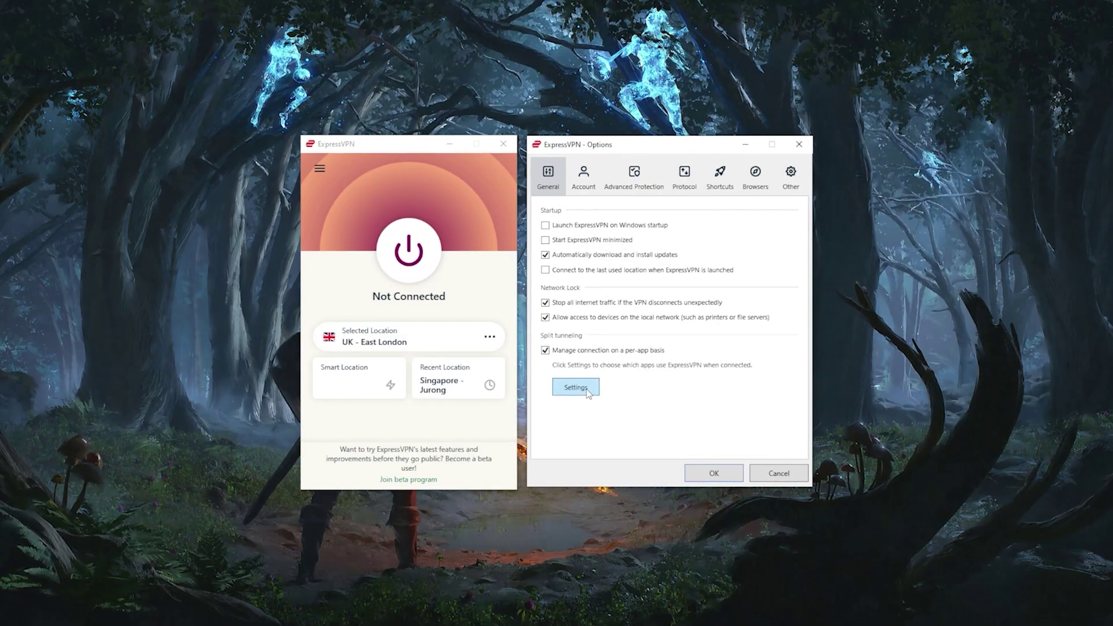
# Keep Store Installer excluded from the VPN in split tunneling, without adding apps, and save Options
pyautogui.click(580, 389)
pyautogui.click(474, 313)
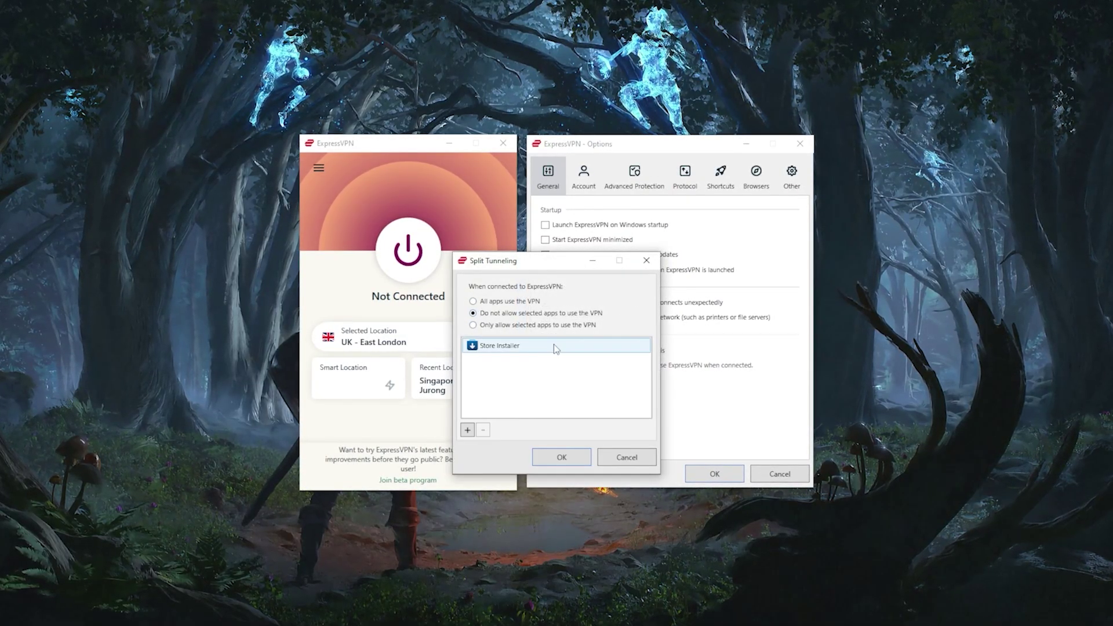
pyautogui.click(467, 431)
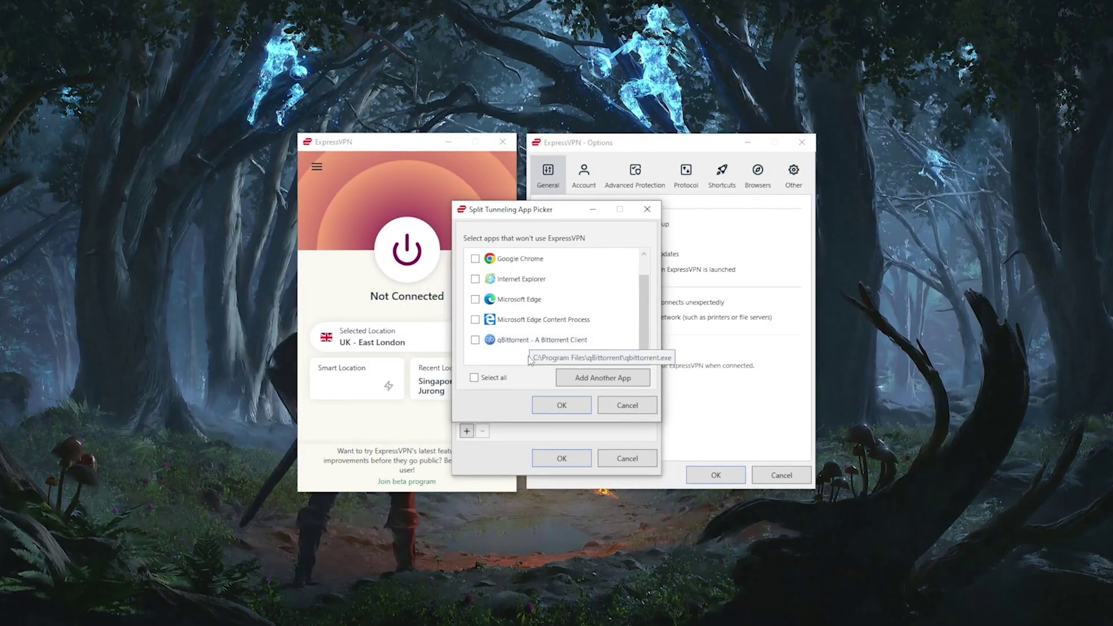
pyautogui.click(608, 406)
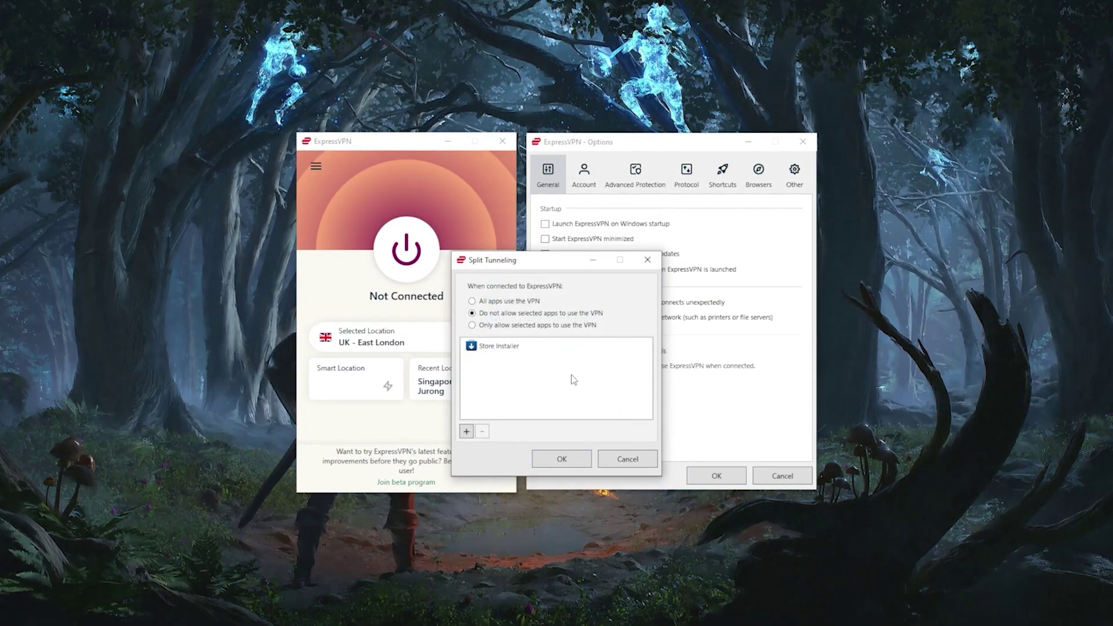
pyautogui.click(509, 353)
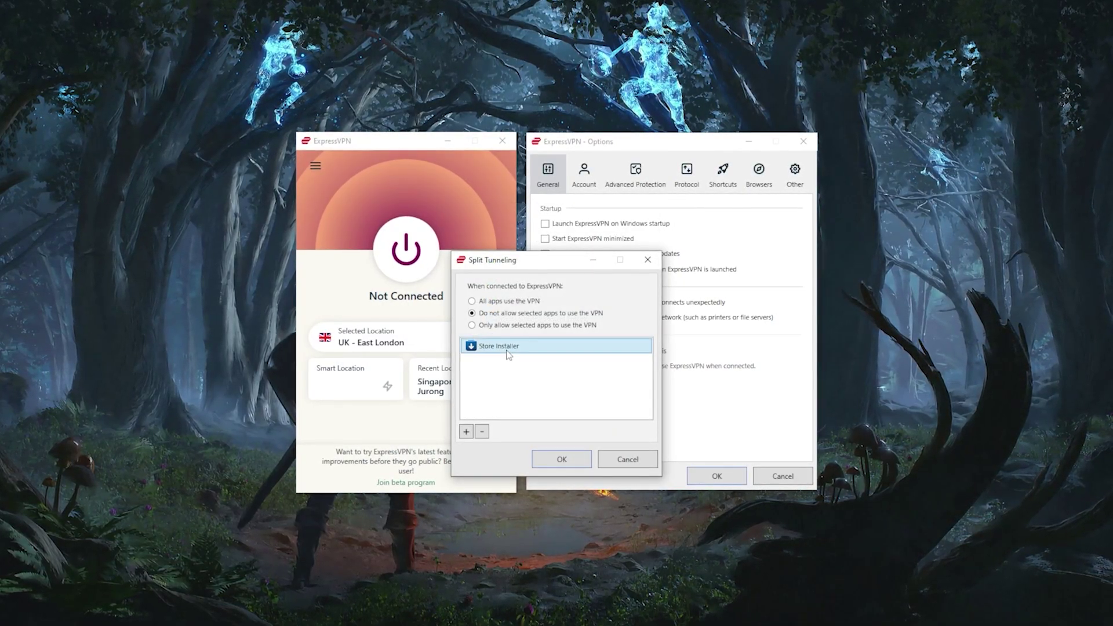
pyautogui.click(578, 462)
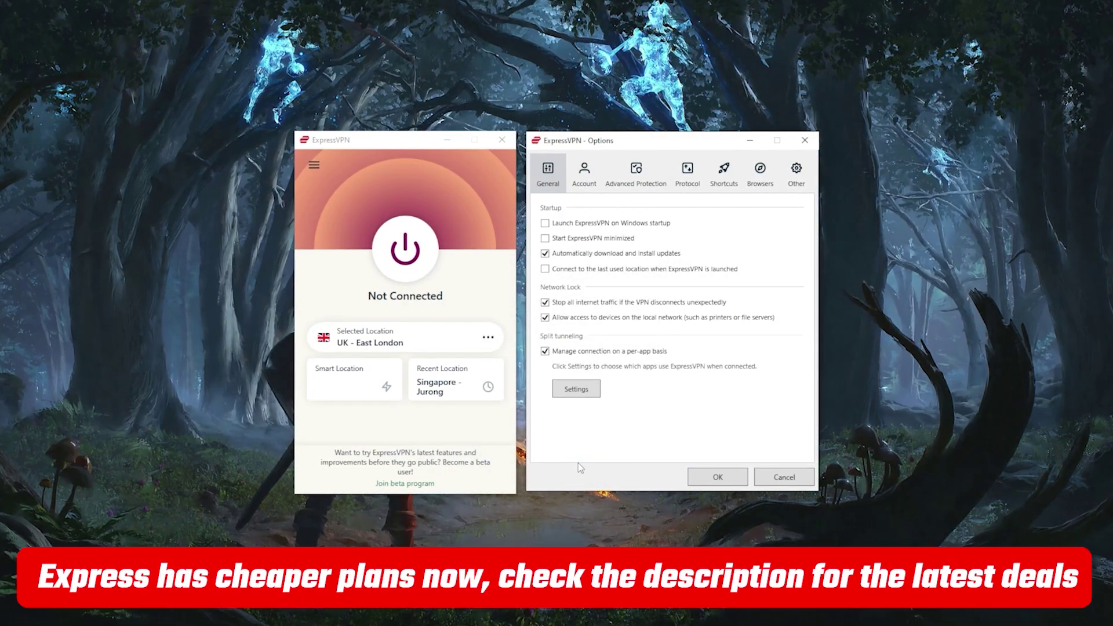
pyautogui.click(718, 477)
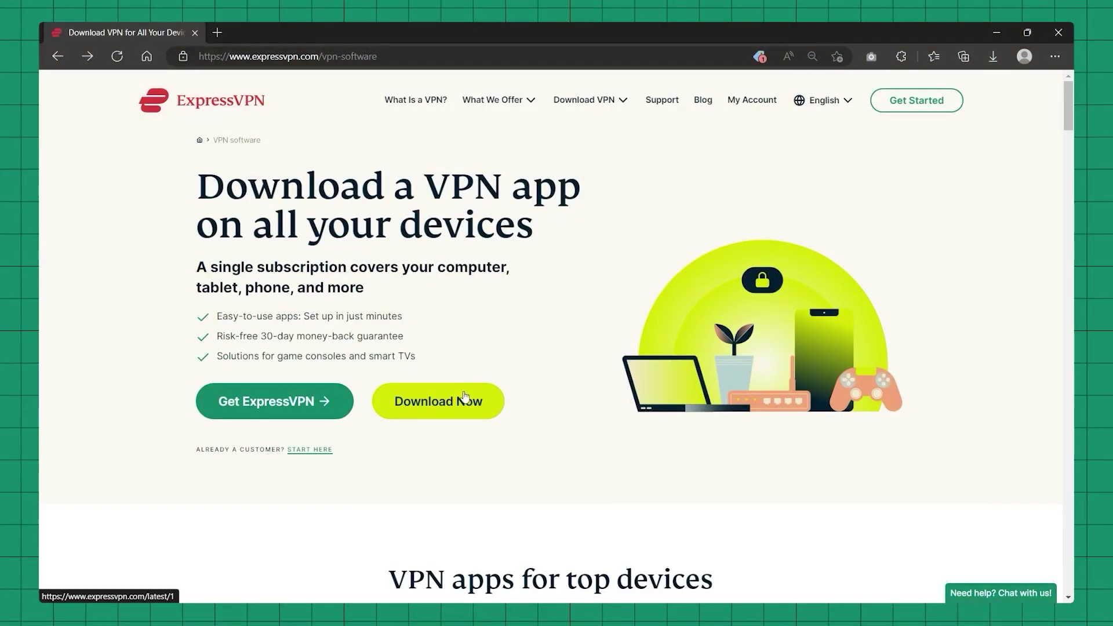
# Open the latest-version page and download the ExpressVPN installer for Windows
pyautogui.click(463, 398)
pyautogui.click(739, 442)
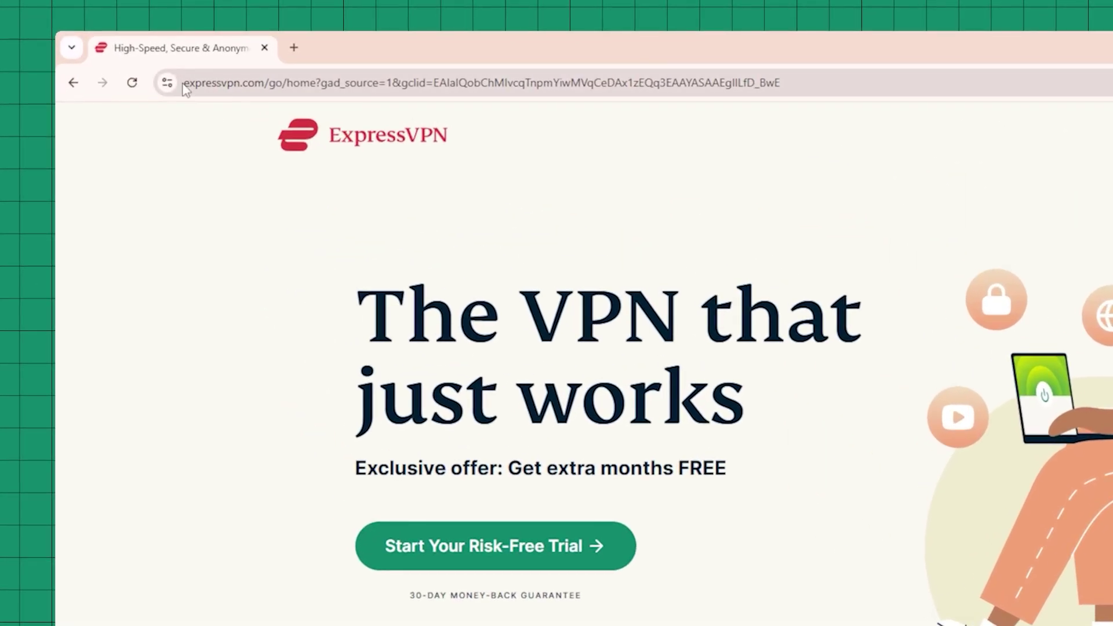
# From expressvpn.com/order, reach the Windows page and download expressvpn_windows_12.41.0.40_release.exe
pyautogui.moveTo(124, 57); pyautogui.dragTo(137, 58)
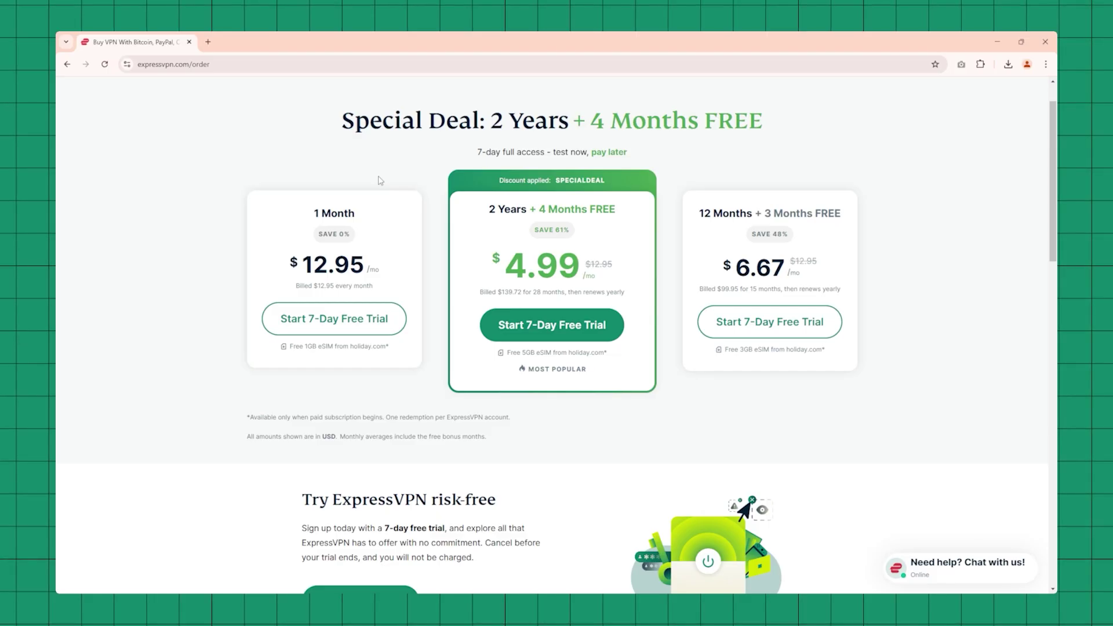
pyautogui.scroll(-5, 378, 174)
pyautogui.scroll(-6, 376, 170)
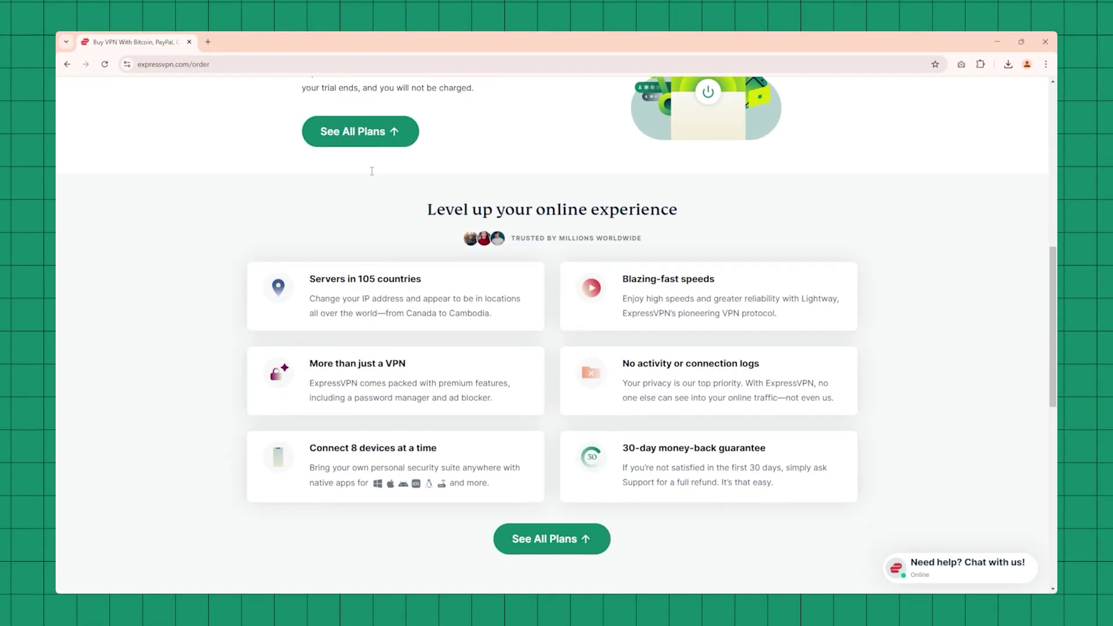
pyautogui.scroll(-5, 368, 170)
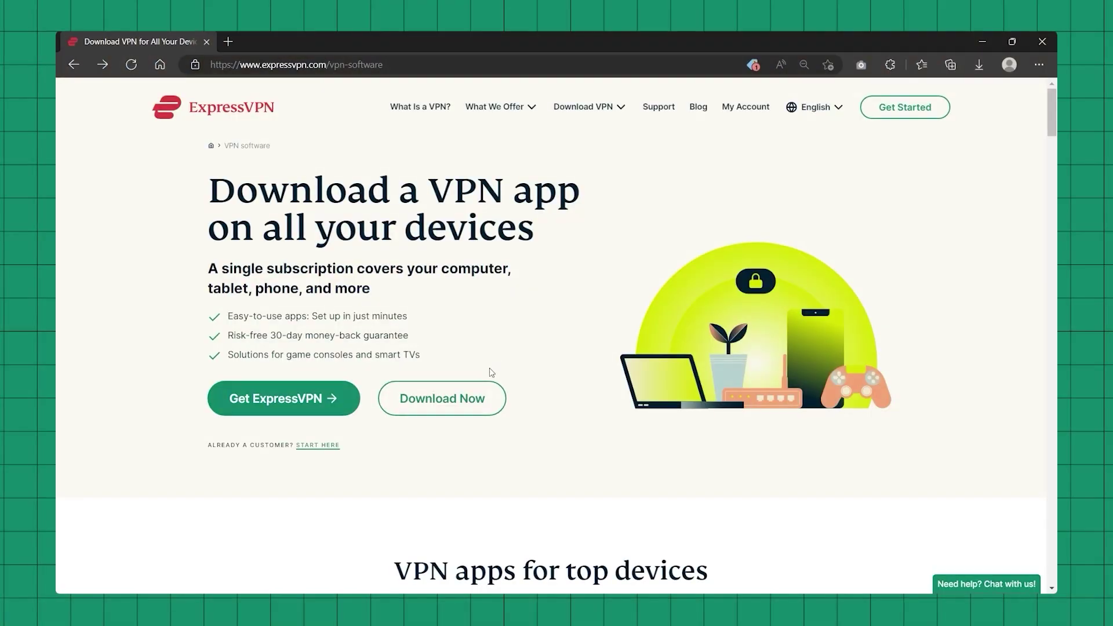
pyautogui.click(466, 398)
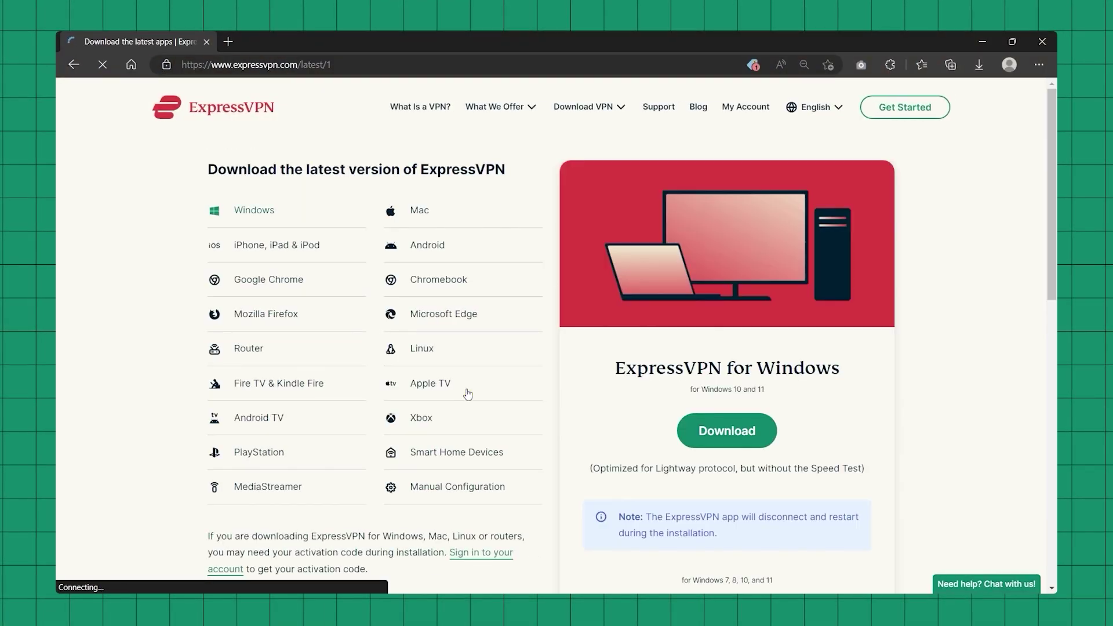
pyautogui.click(730, 439)
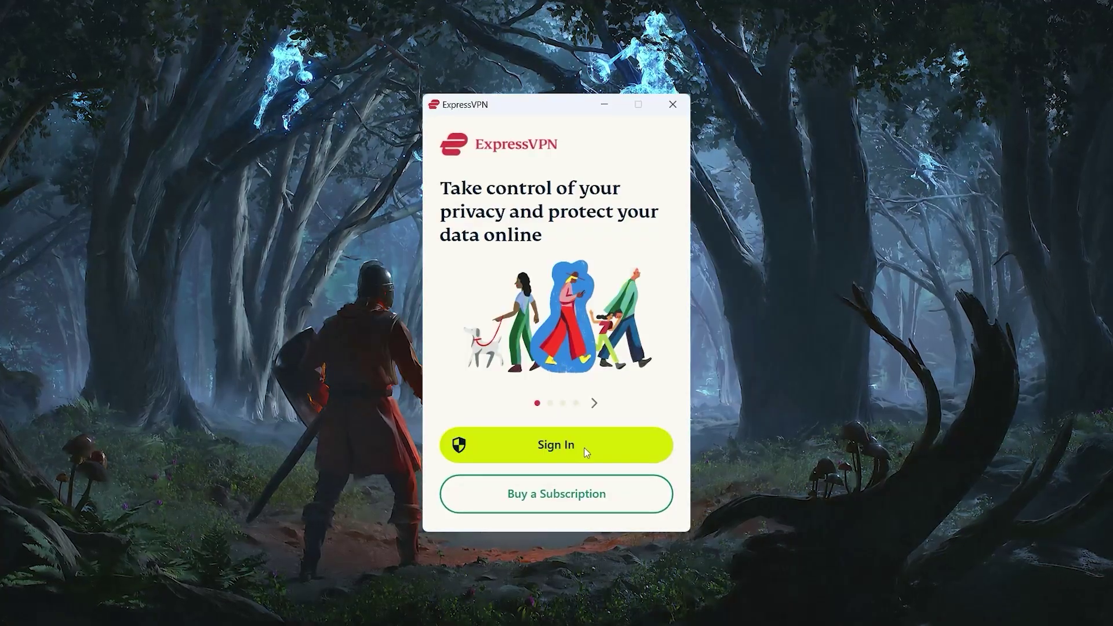
# Sign in to the ExpressVPN account from the welcome screen
pyautogui.click(585, 447)
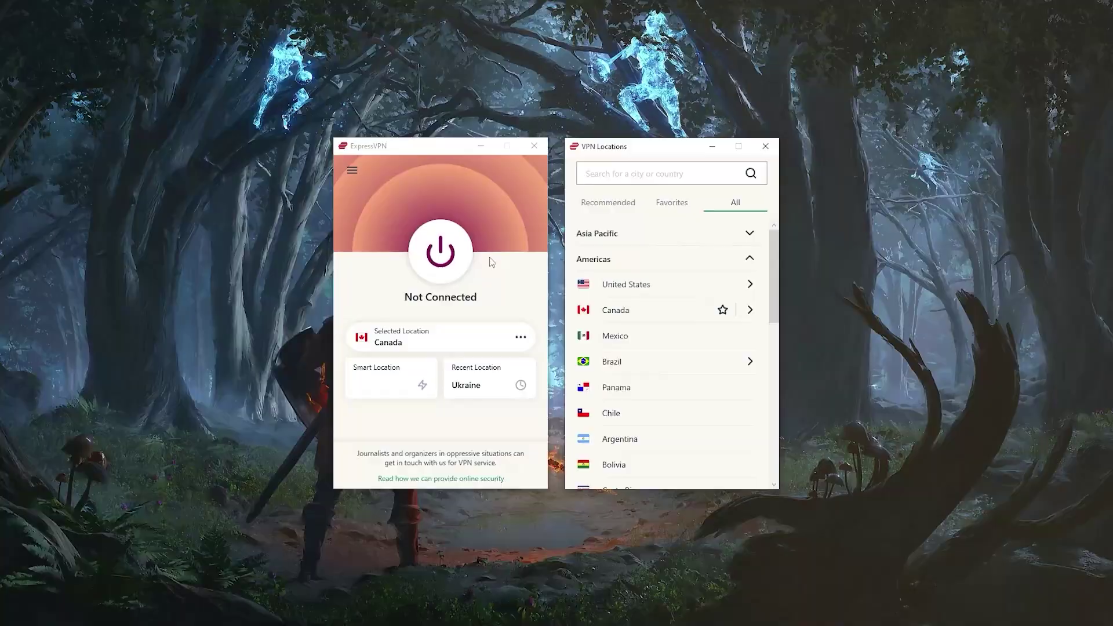
# Attempt a connection, then browse All Locations with the Americas countries expanded
pyautogui.click(492, 262)
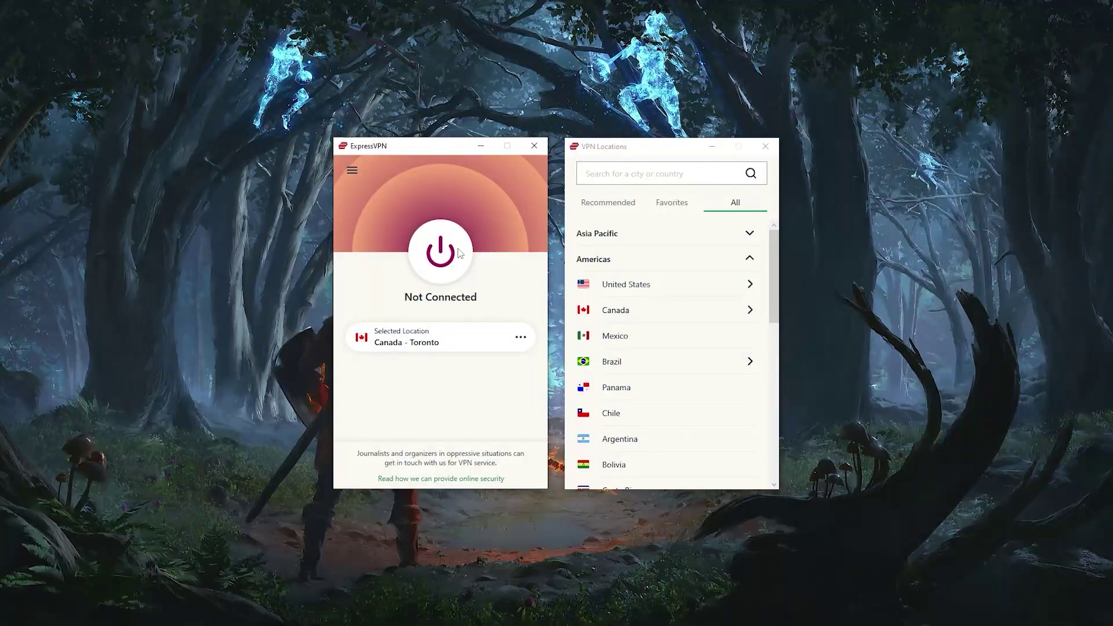
pyautogui.click(460, 252)
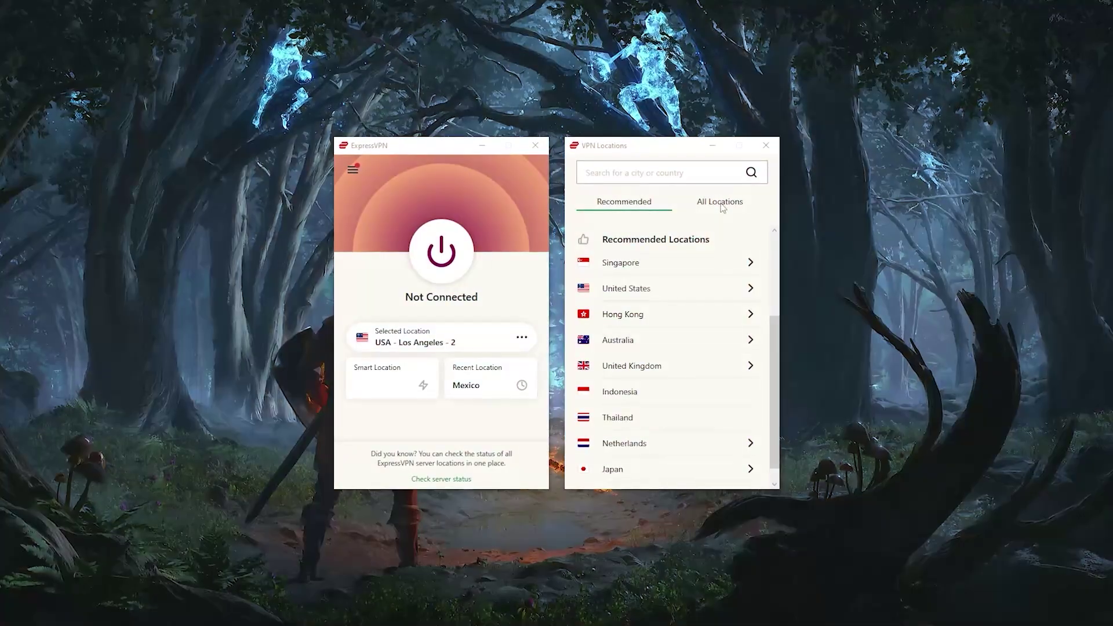
pyautogui.click(720, 201)
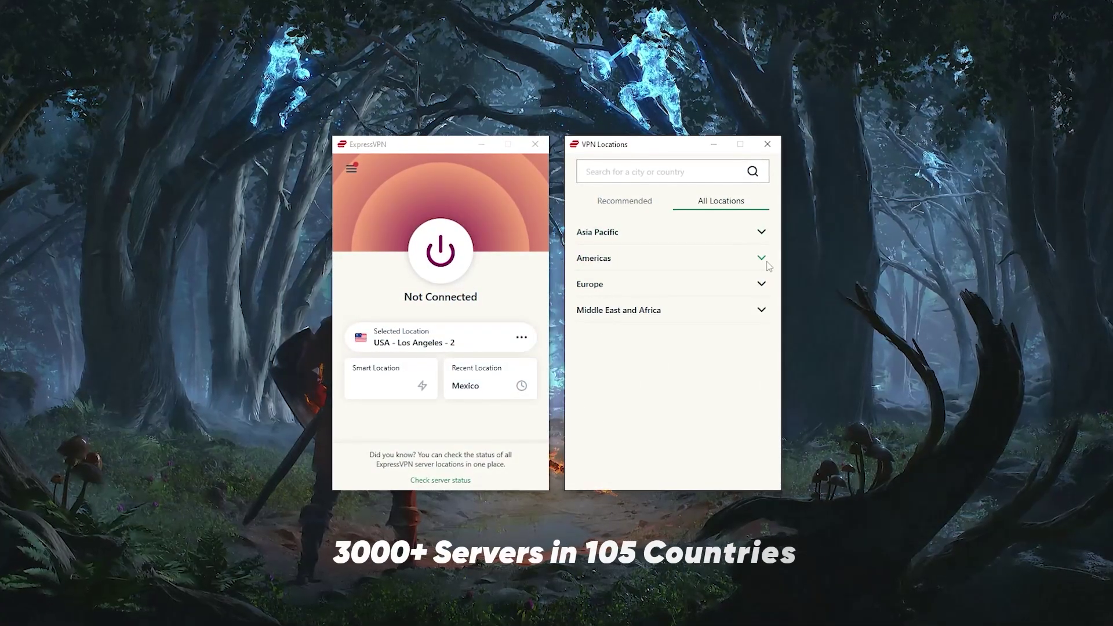
pyautogui.click(763, 259)
pyautogui.scroll(-2, 705, 323)
pyautogui.scroll(-3, 705, 323)
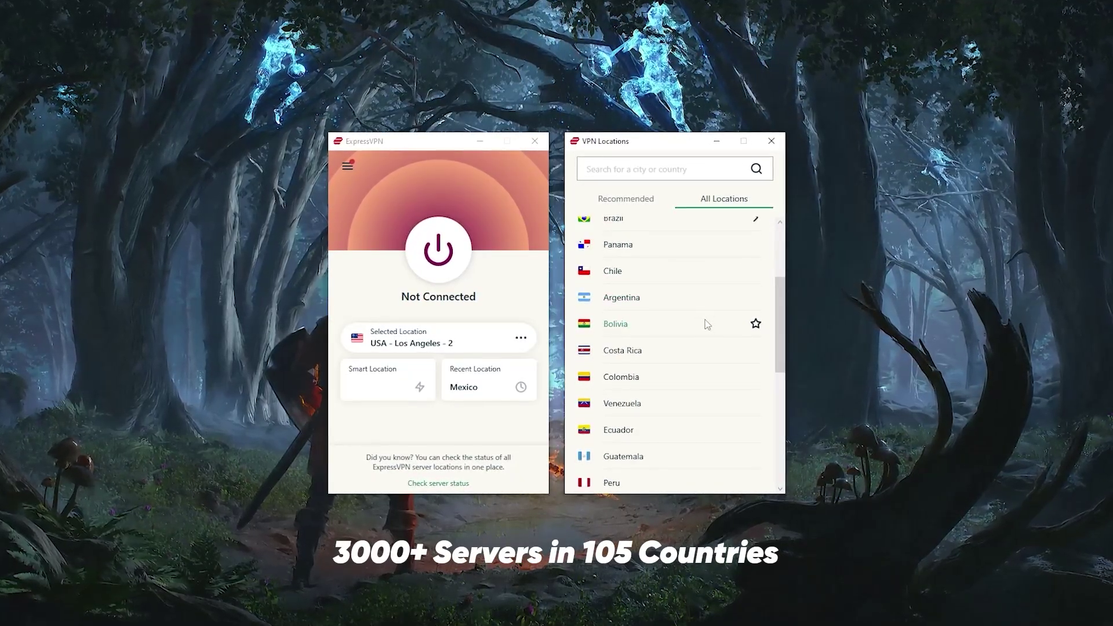
pyautogui.scroll(-2, 707, 323)
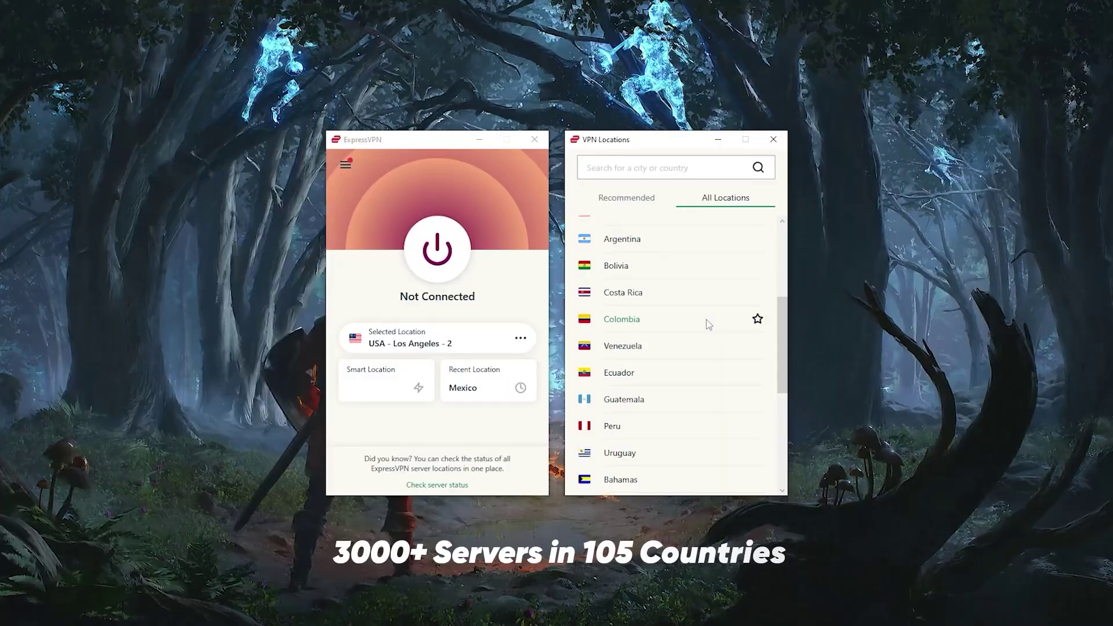
pyautogui.scroll(1, 713, 317)
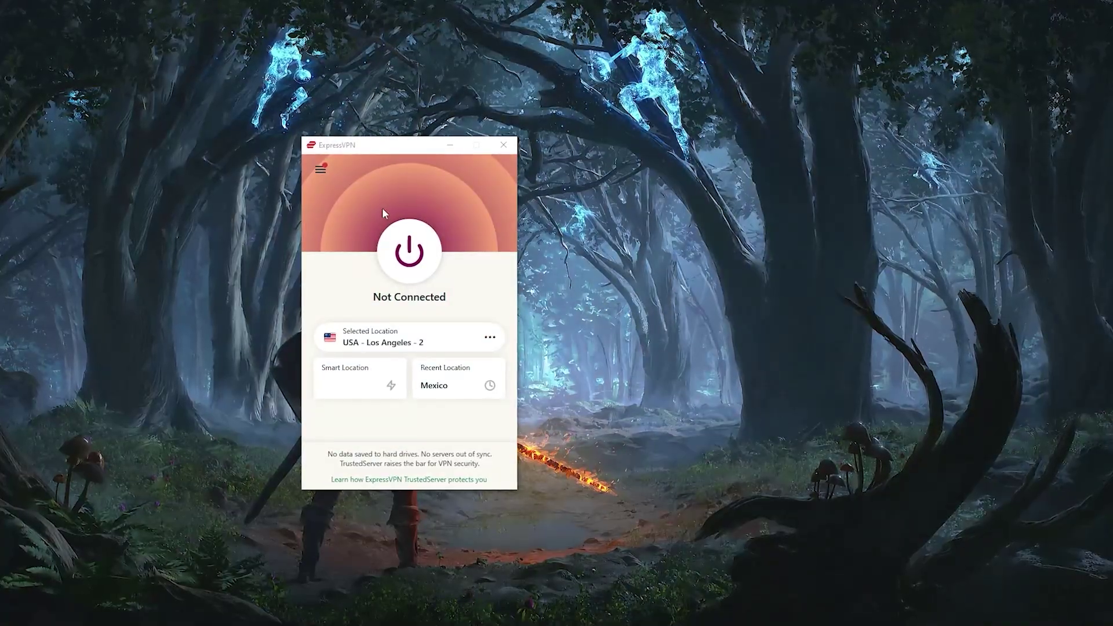
# Open Options from the main menu and review the General settings
pyautogui.click(321, 169)
pyautogui.click(339, 210)
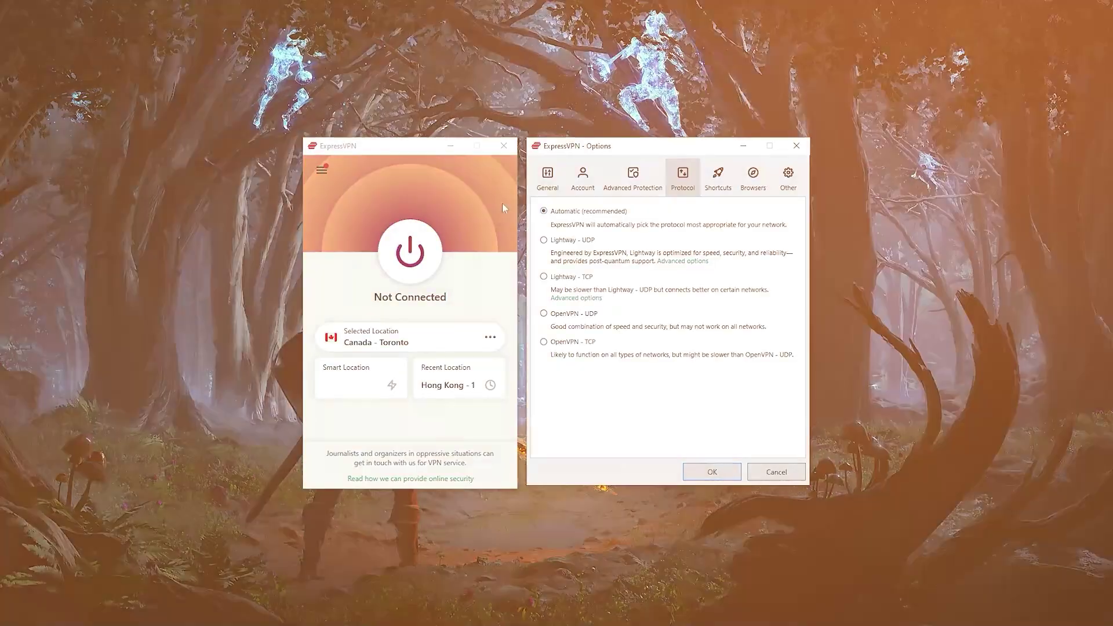
pyautogui.click(549, 183)
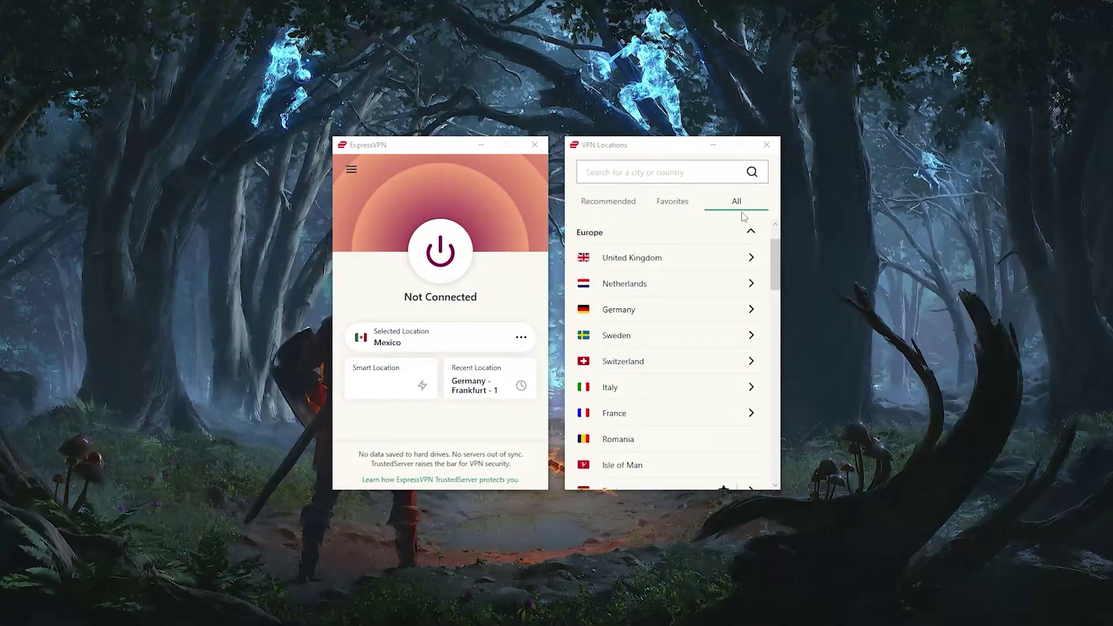
# Collapse Europe, expand Asia Pacific, and choose Hong Kong - 1 to connect
pyautogui.click(747, 235)
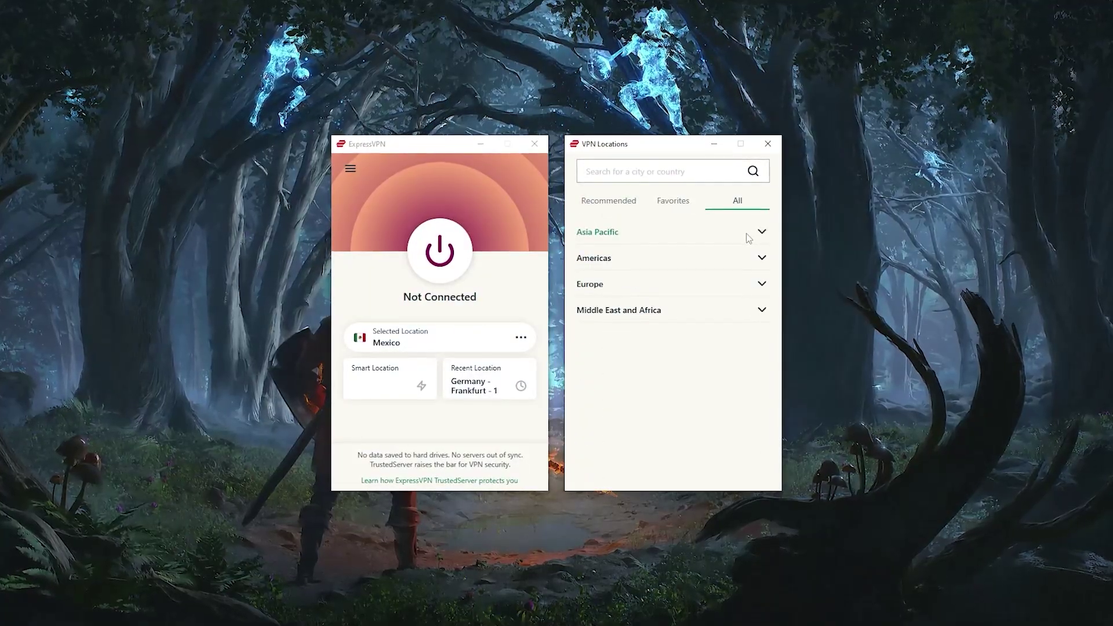
pyautogui.click(748, 235)
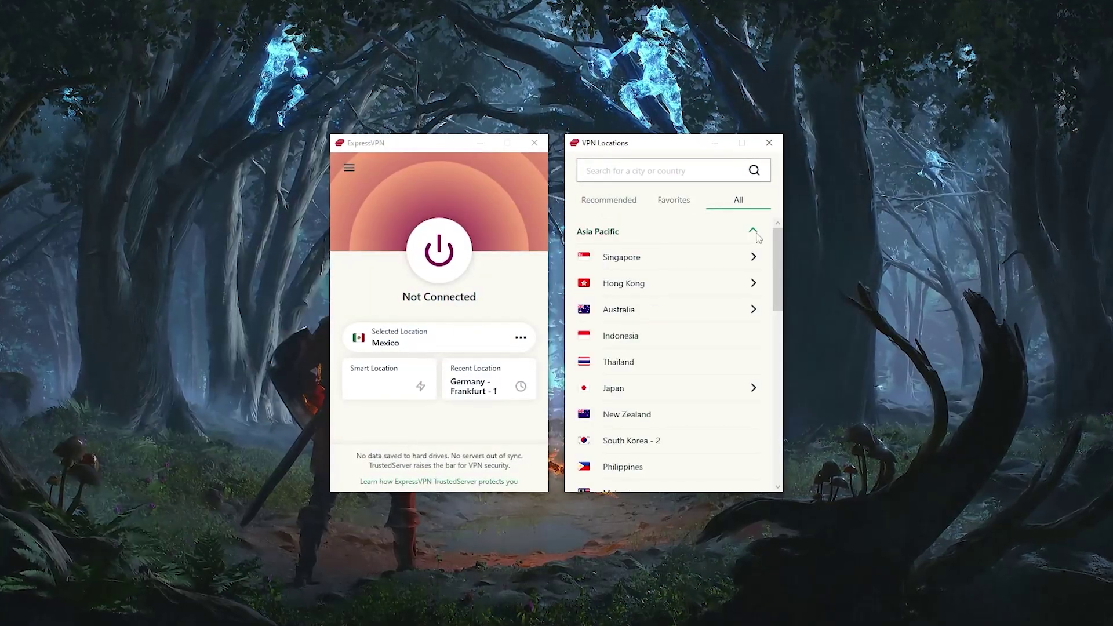
pyautogui.click(739, 283)
pyautogui.click(667, 203)
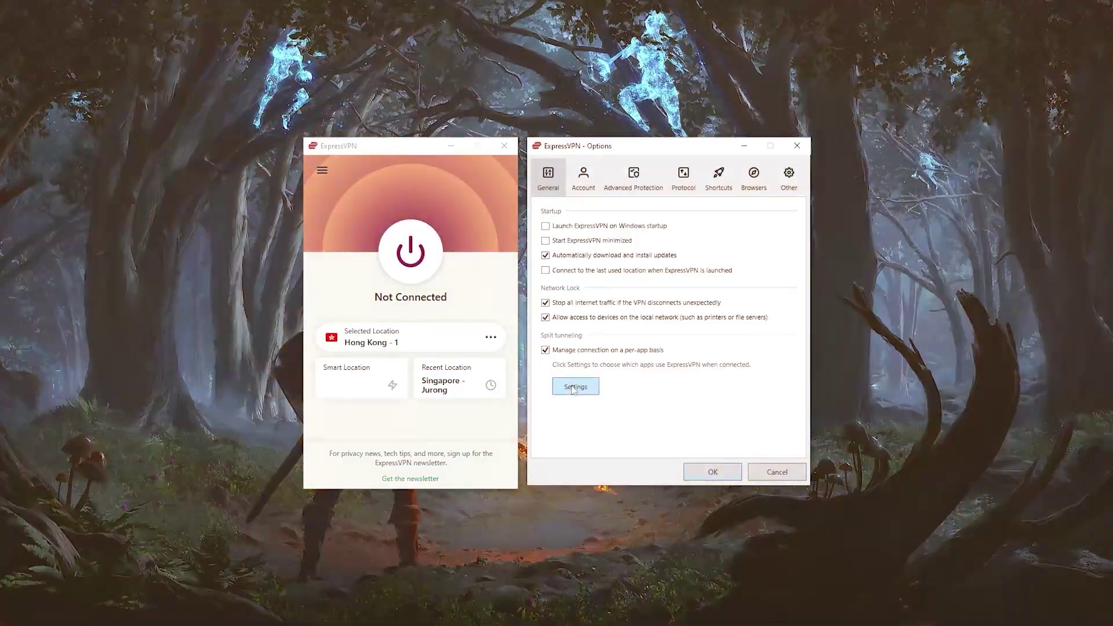
# Switch split tunneling to only selected apps, pick Google Chrome and qBittorrent, and save
pyautogui.click(571, 386)
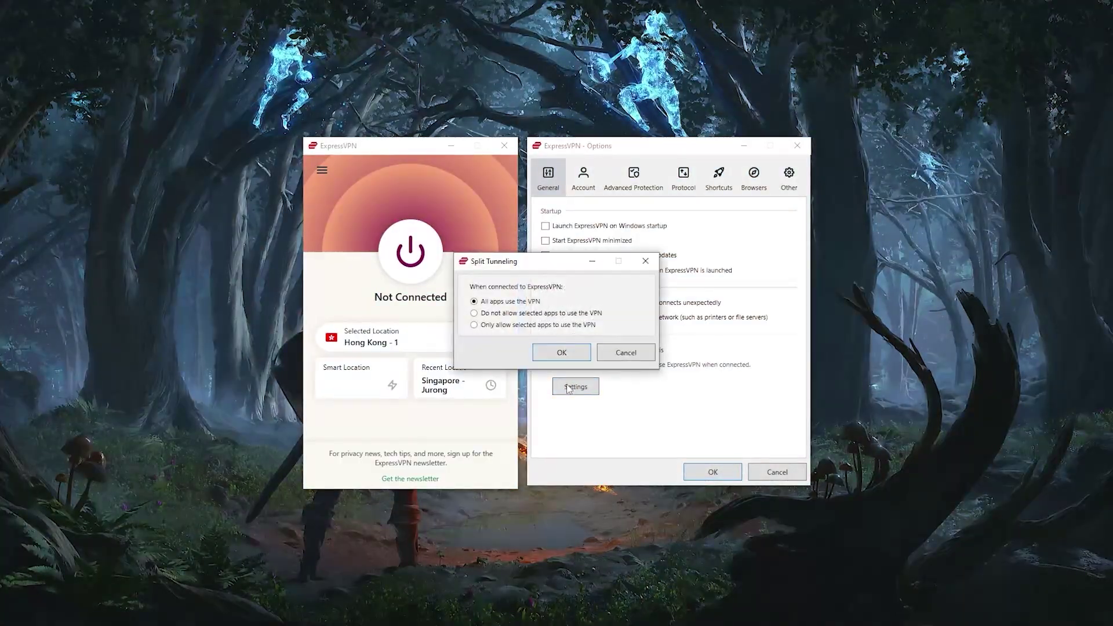
pyautogui.click(501, 328)
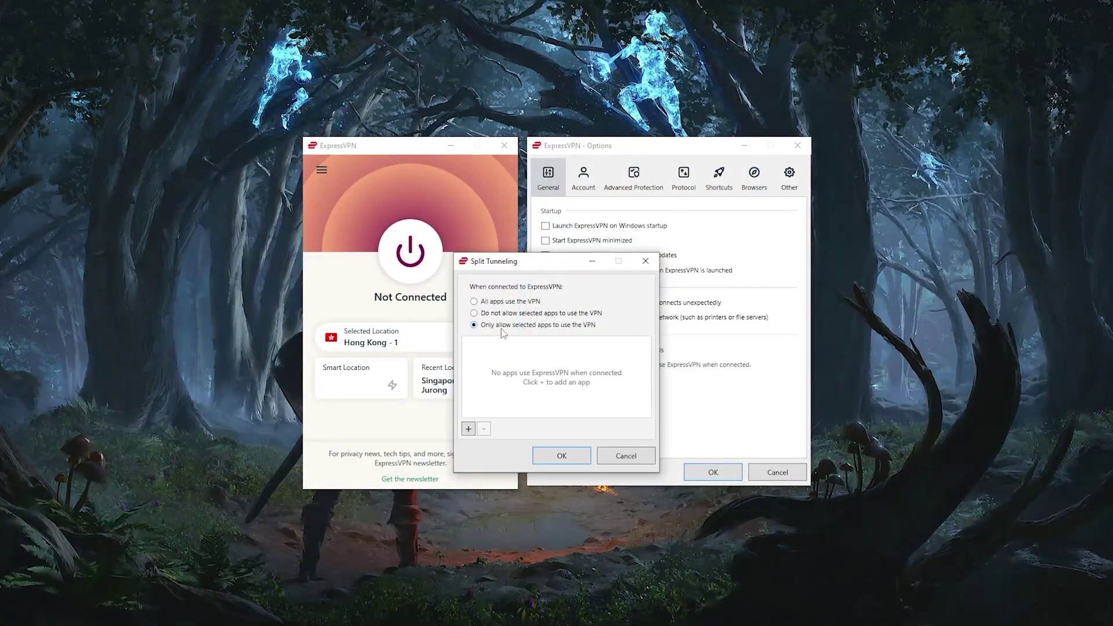
pyautogui.click(467, 430)
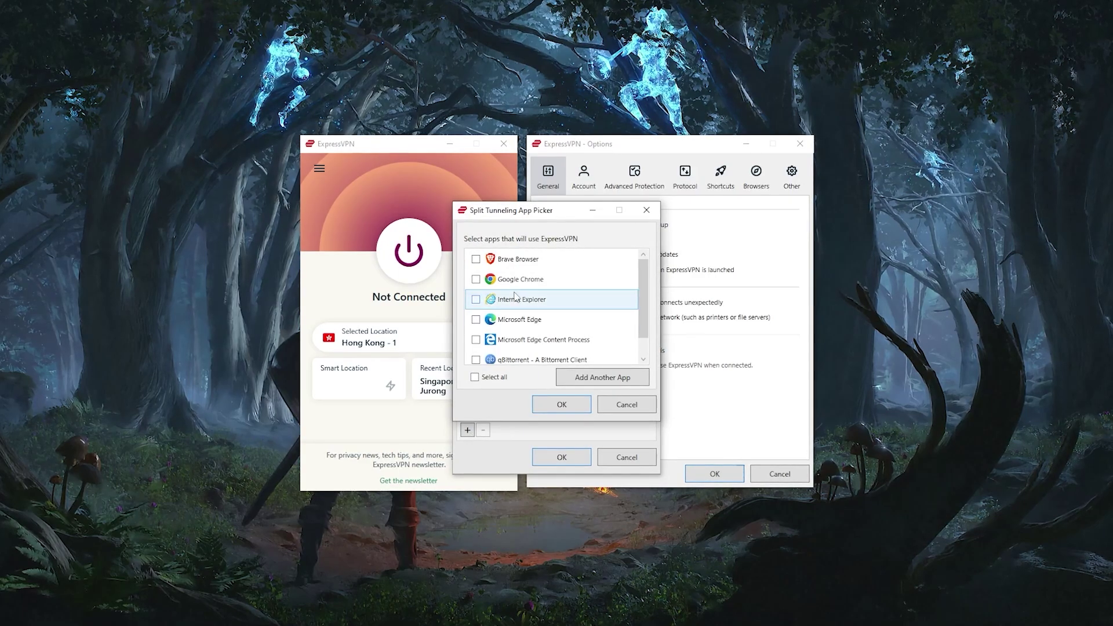
pyautogui.click(476, 279)
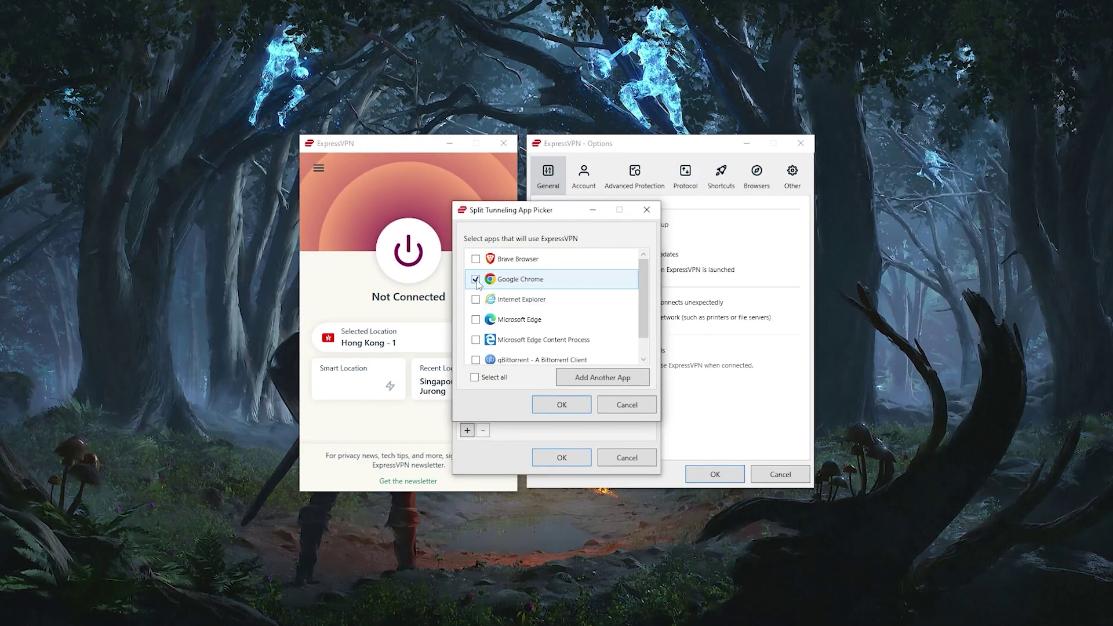
pyautogui.scroll(-1, 479, 295)
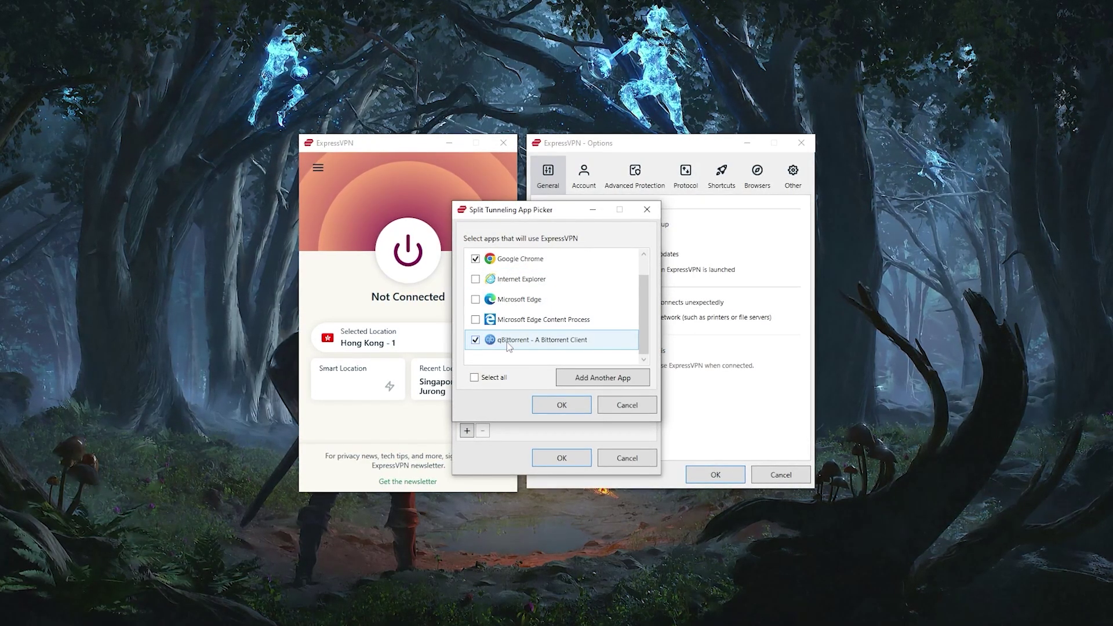
pyautogui.click(559, 405)
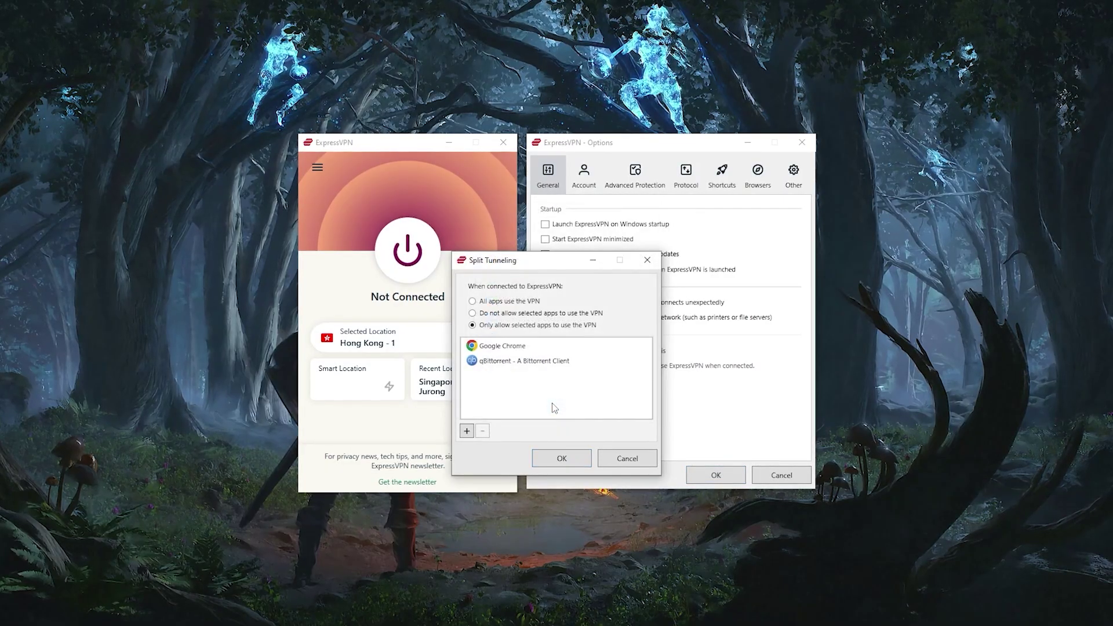
pyautogui.click(562, 460)
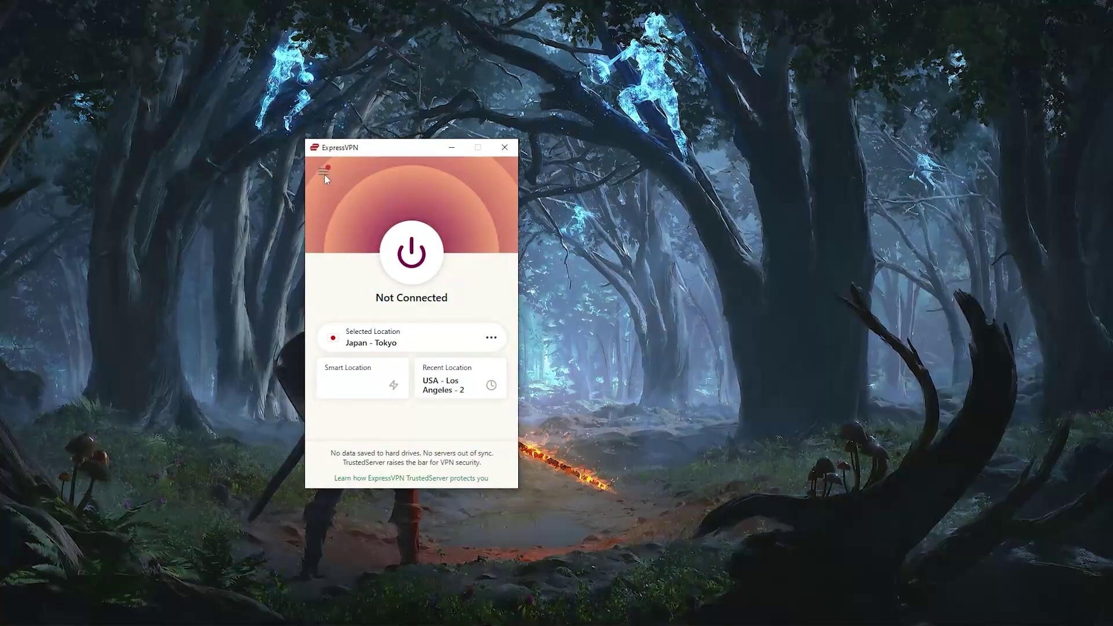
pyautogui.click(323, 173)
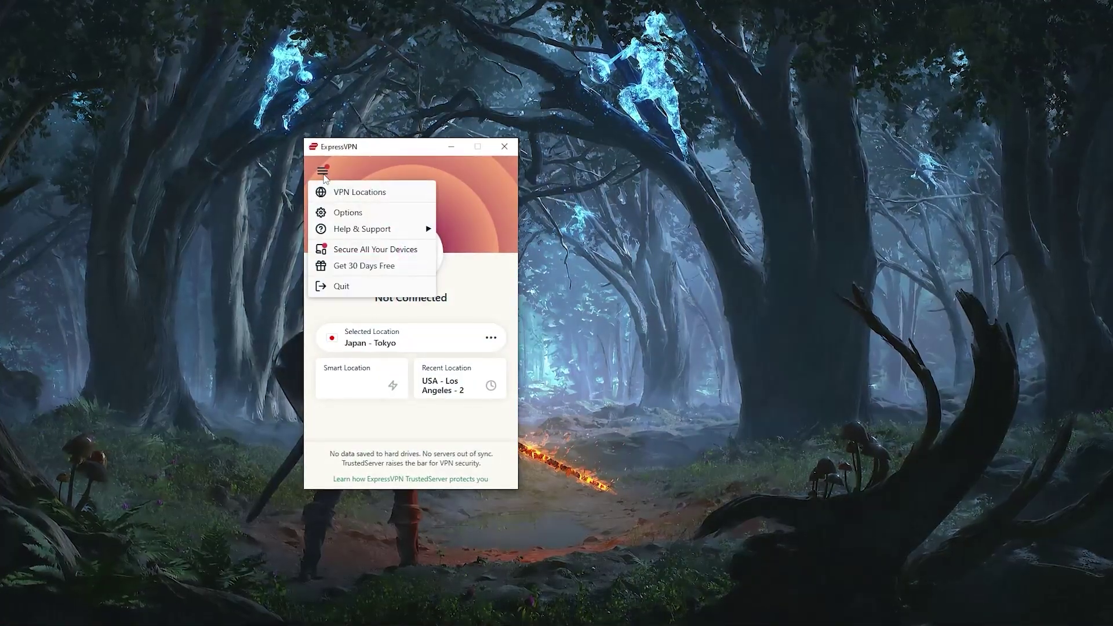
pyautogui.click(332, 211)
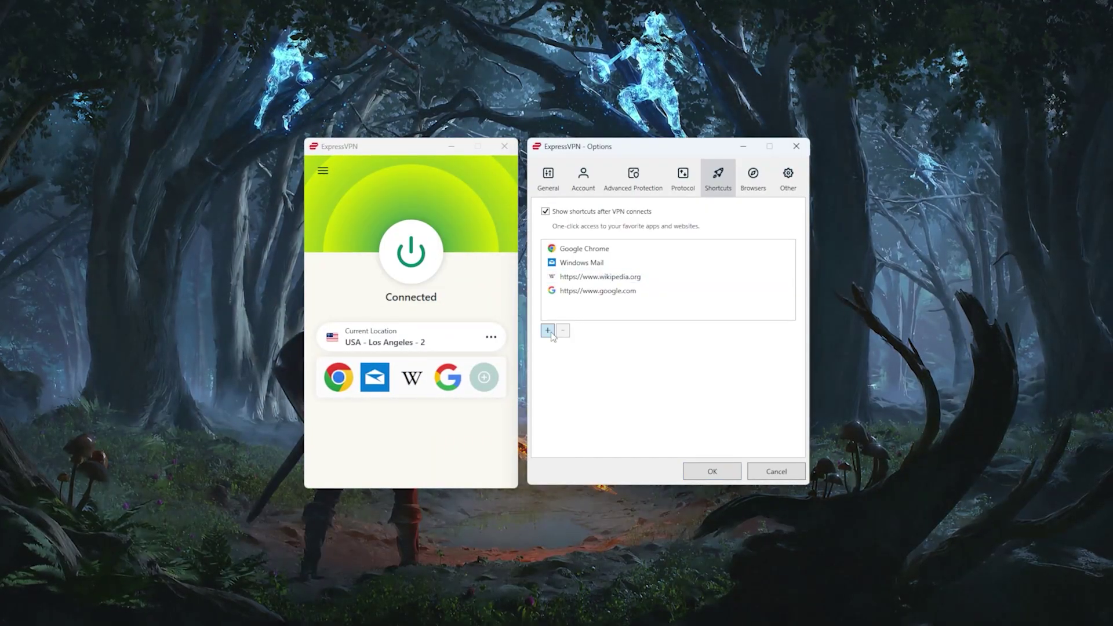
pyautogui.click(547, 326)
pyautogui.click(580, 365)
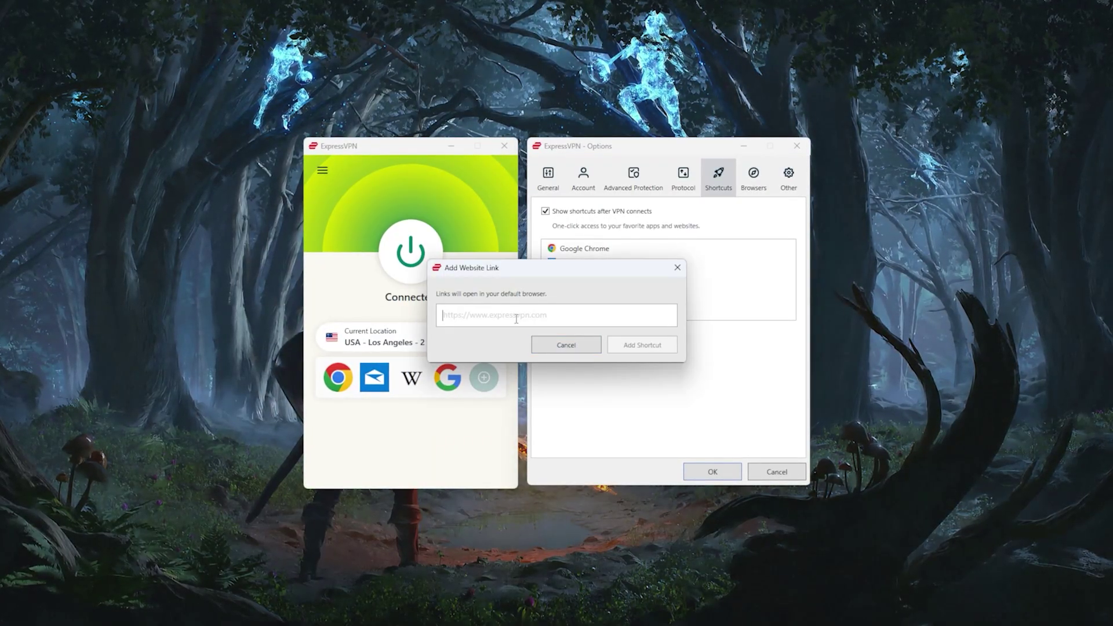
pyautogui.write('www.netflix.com')
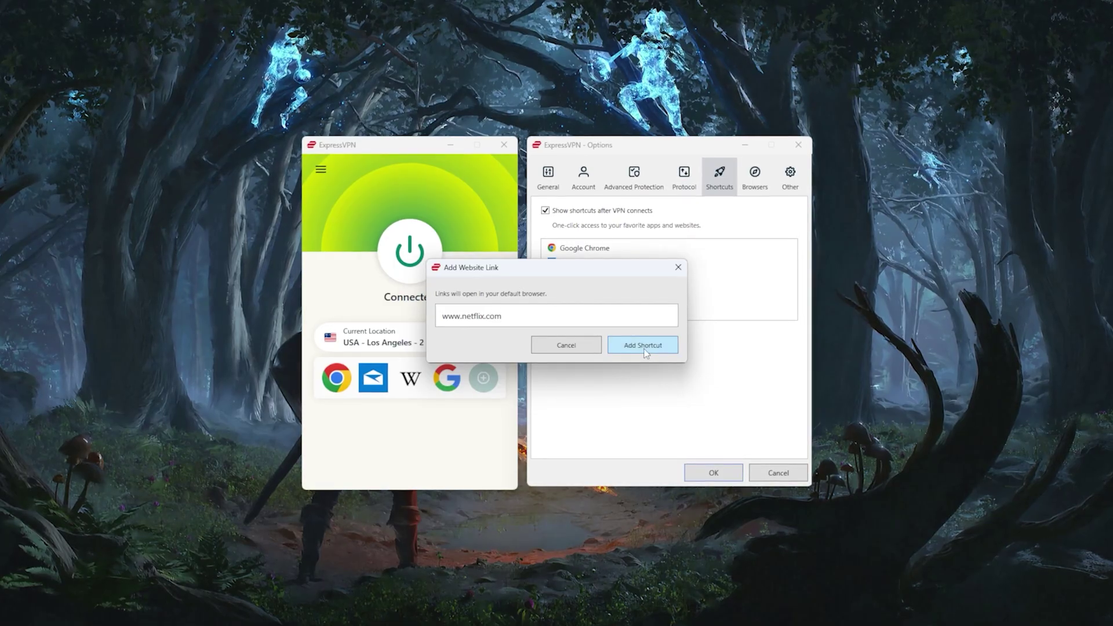
pyautogui.click(642, 346)
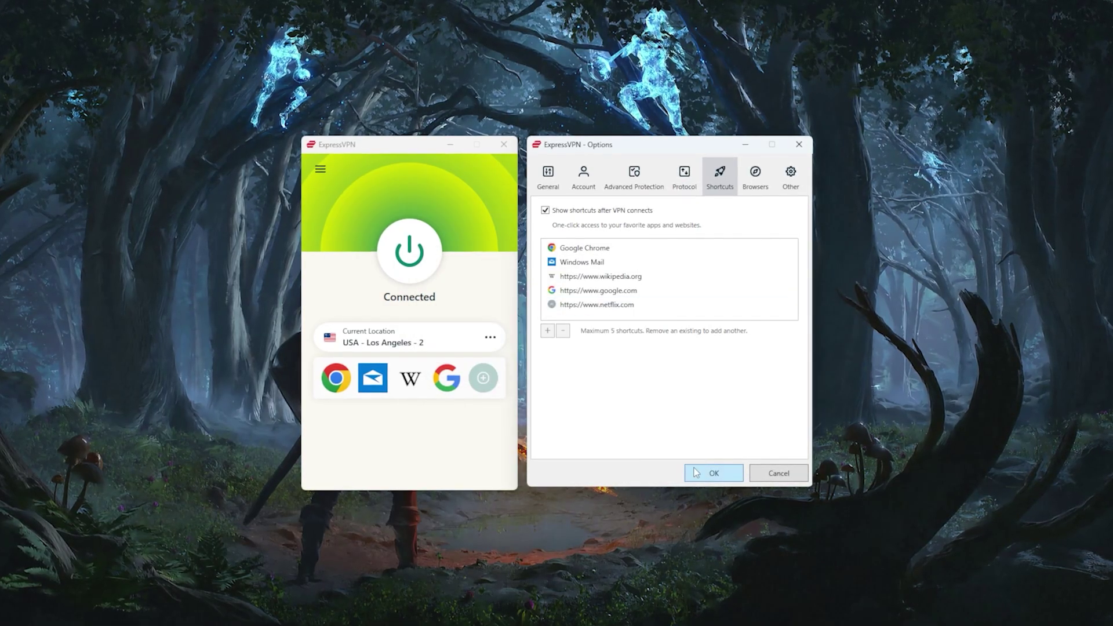
pyautogui.click(713, 472)
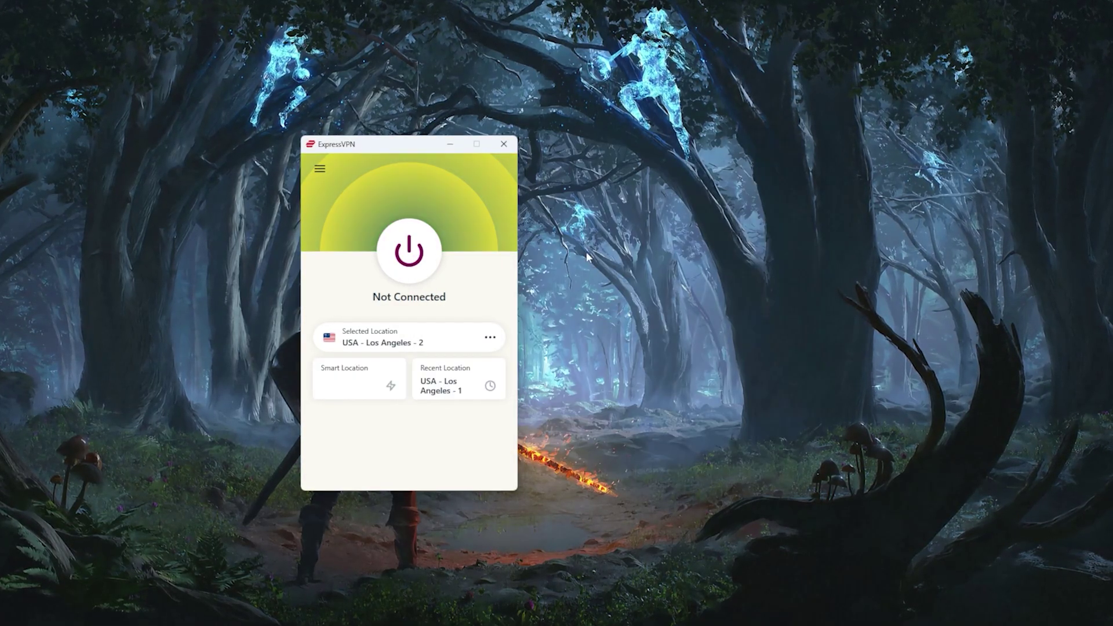
pyautogui.click(409, 251)
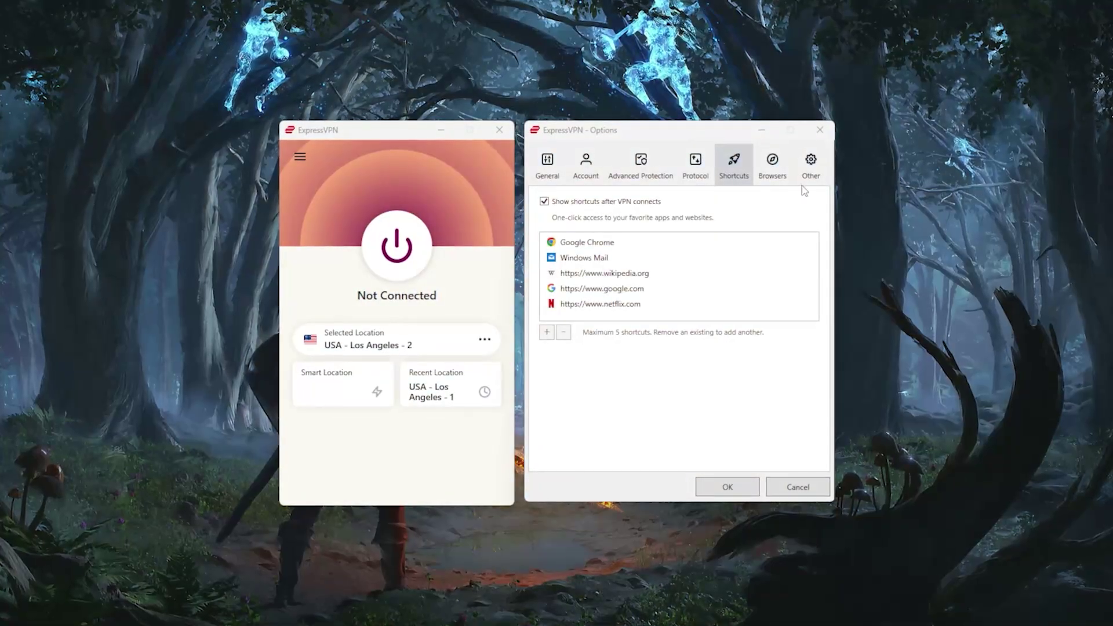
# Review the Browsers settings, save Options, and connect to USA - Los Angeles - 2
pyautogui.click(787, 172)
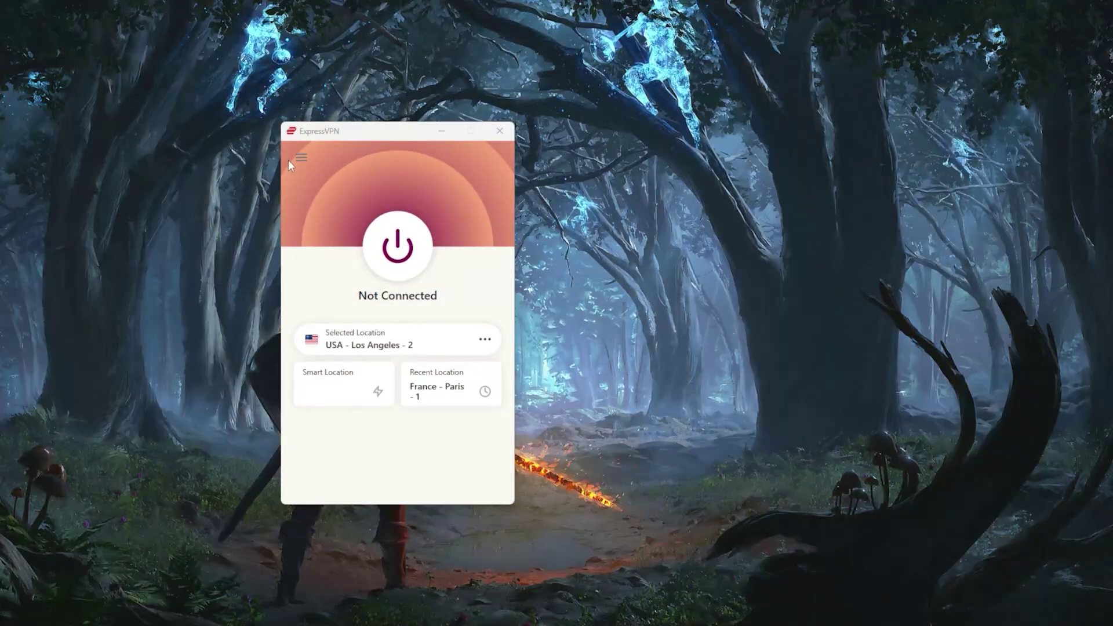
pyautogui.click(300, 157)
pyautogui.click(328, 135)
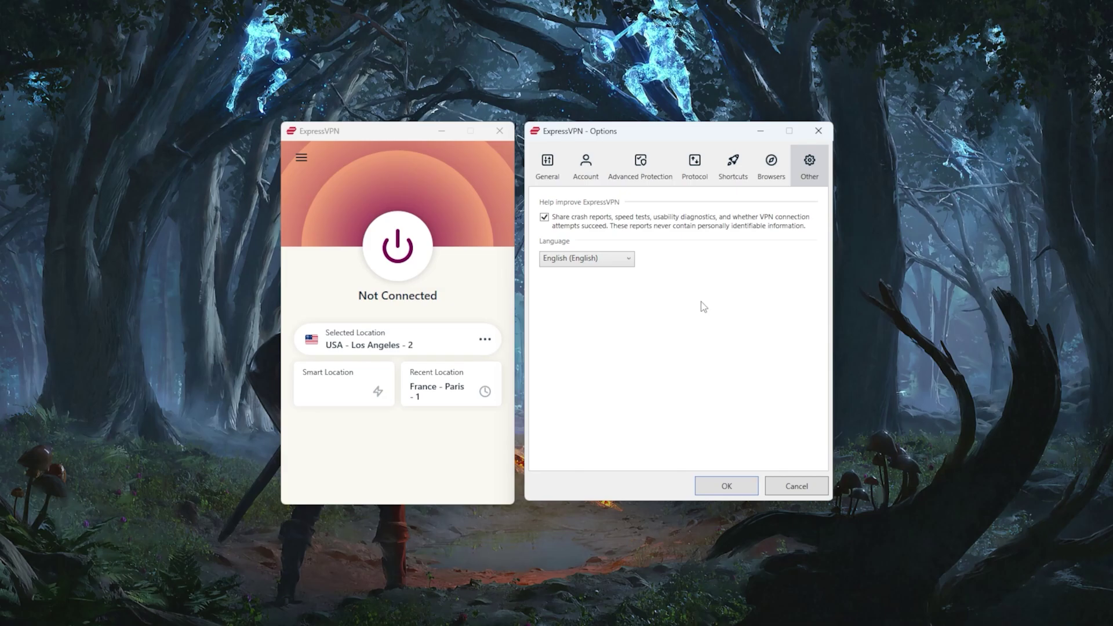
pyautogui.click(720, 486)
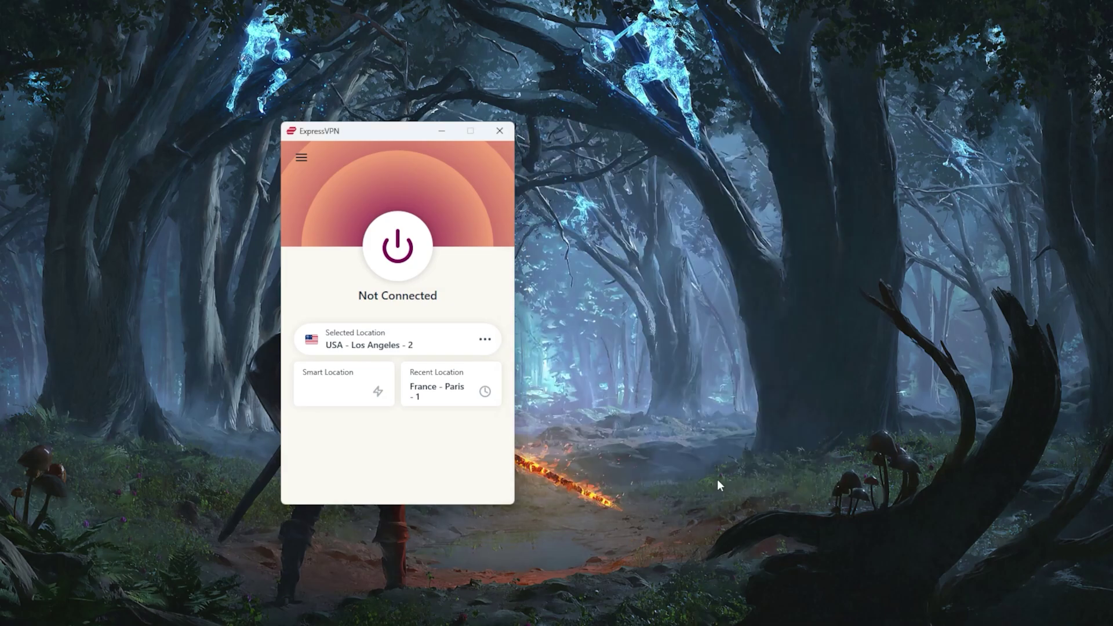
pyautogui.click(399, 255)
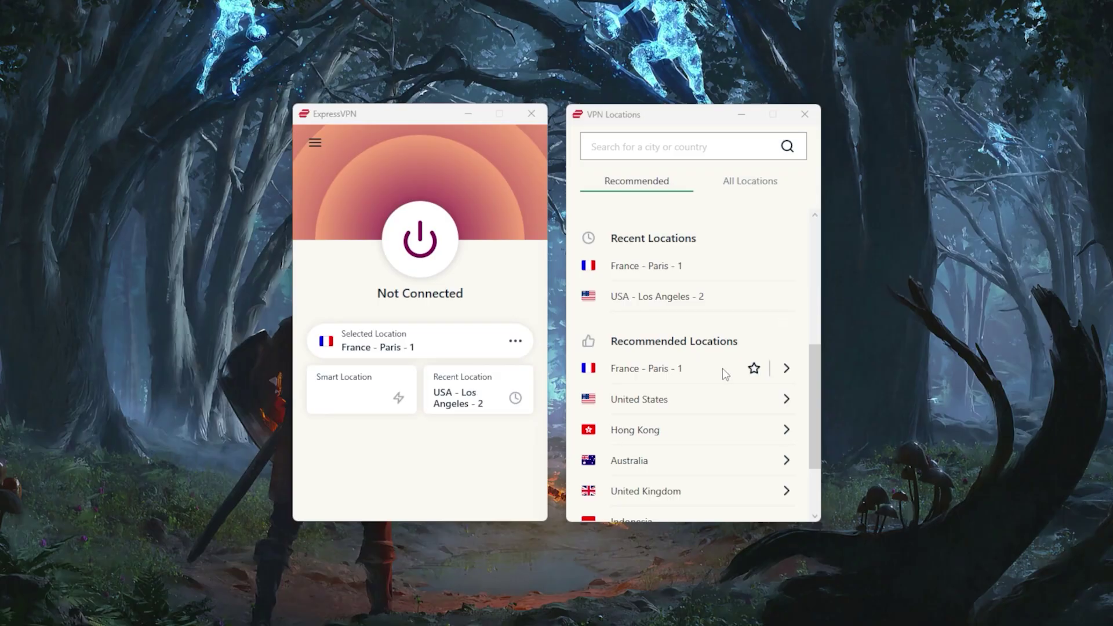
# Connect ExpressVPN to France - Paris - 1 from the Recommended locations
pyautogui.click(435, 230)
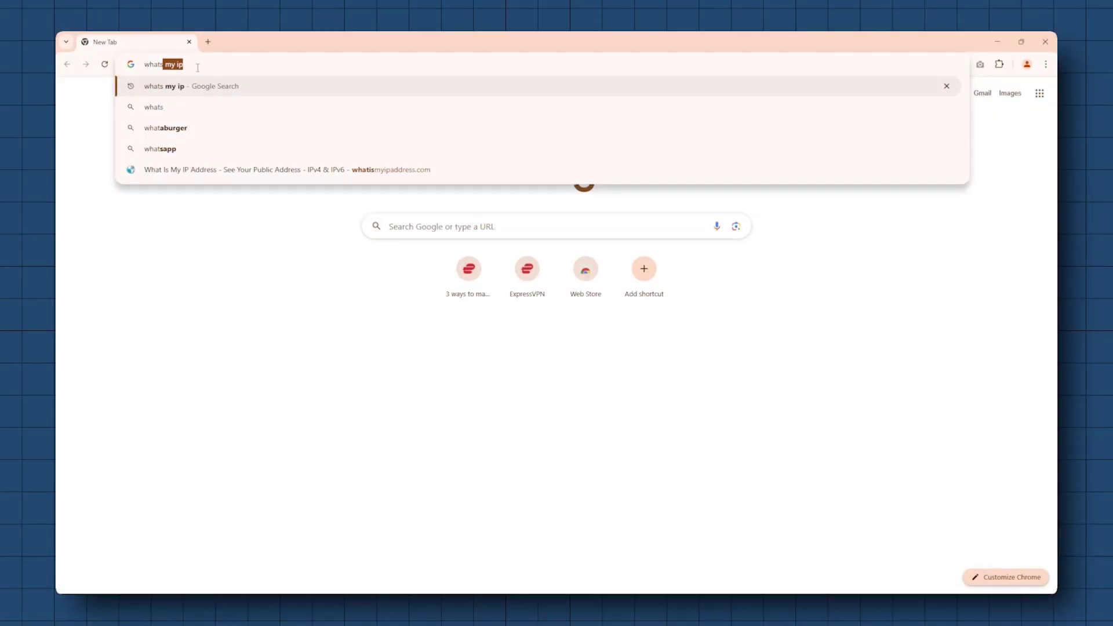
# Search 'whats my ip' and open whatismyipaddress.com, which shows a Paris, France connection
pyautogui.press('Return')
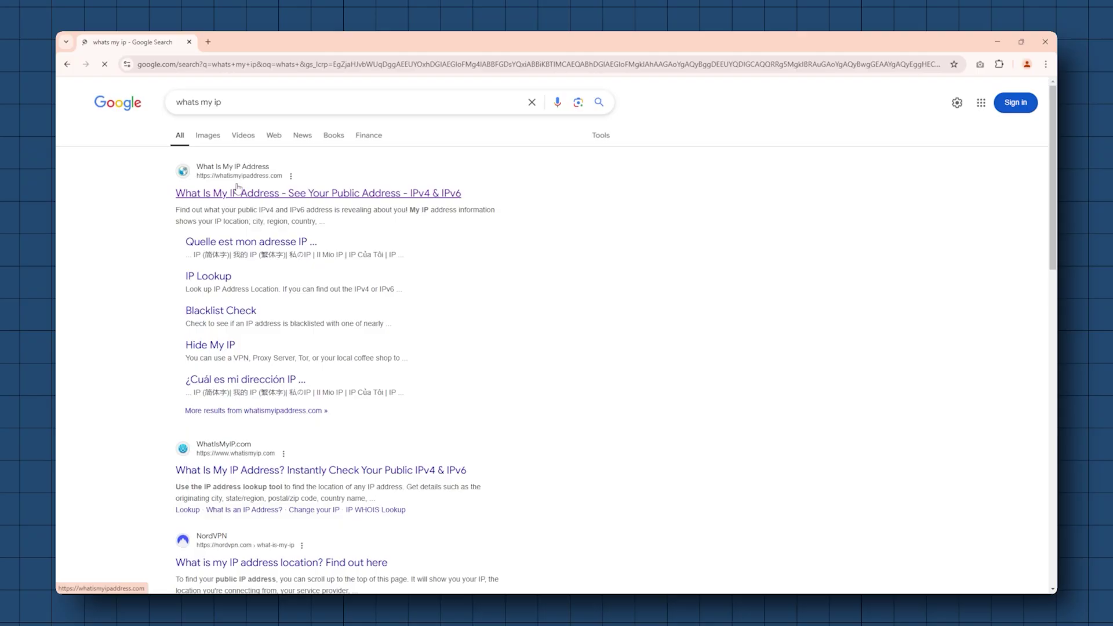
pyautogui.click(236, 193)
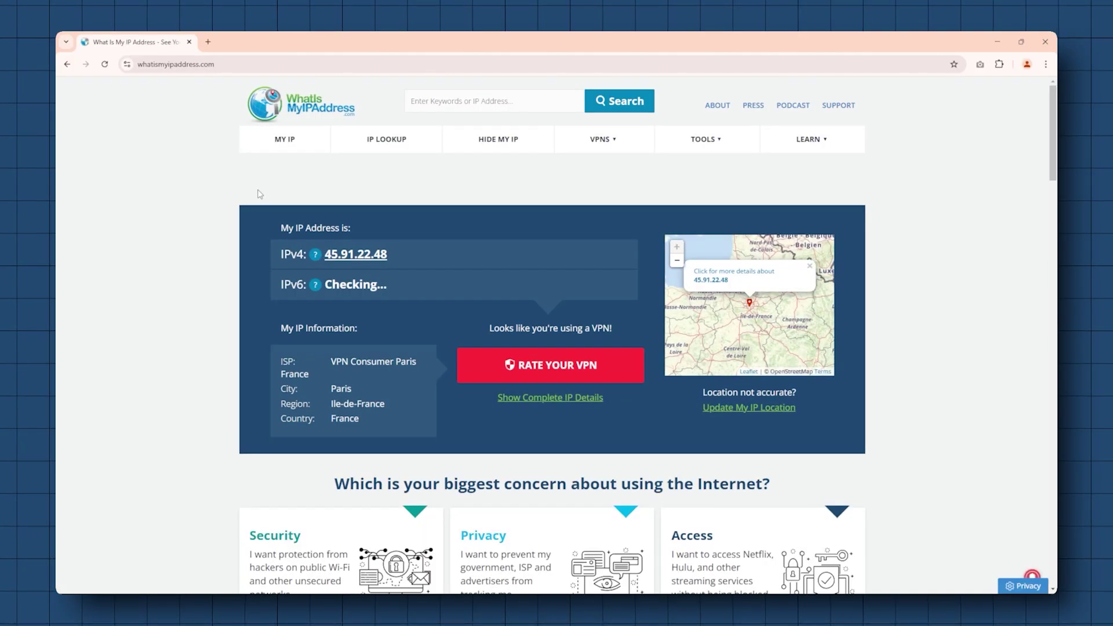
pyautogui.moveTo(215, 64); pyautogui.dragTo(167, 64)
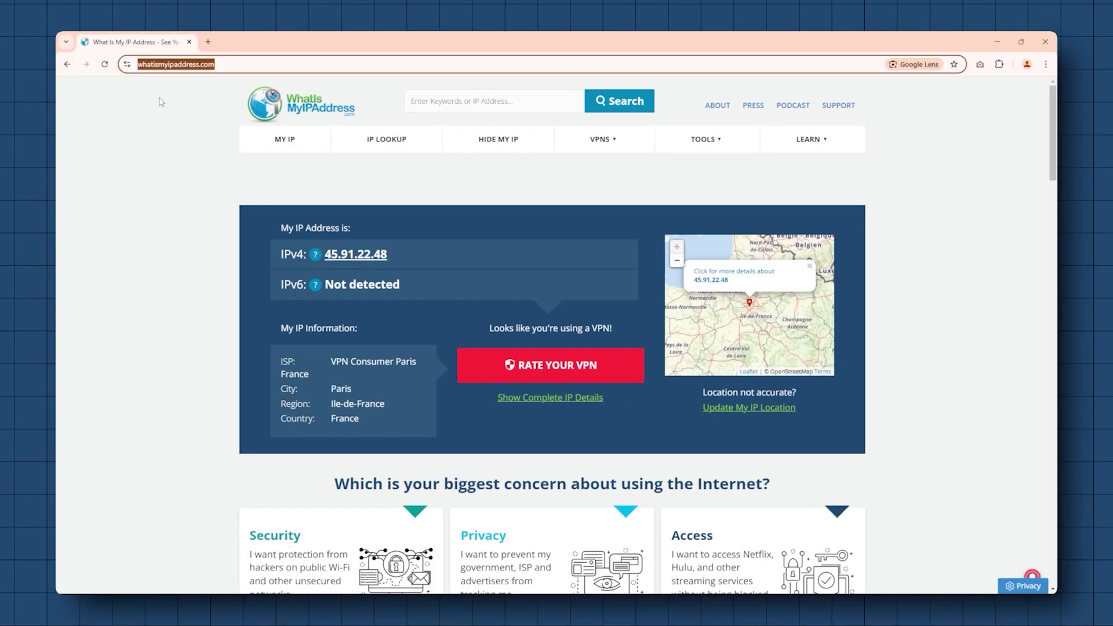
pyautogui.click(382, 379)
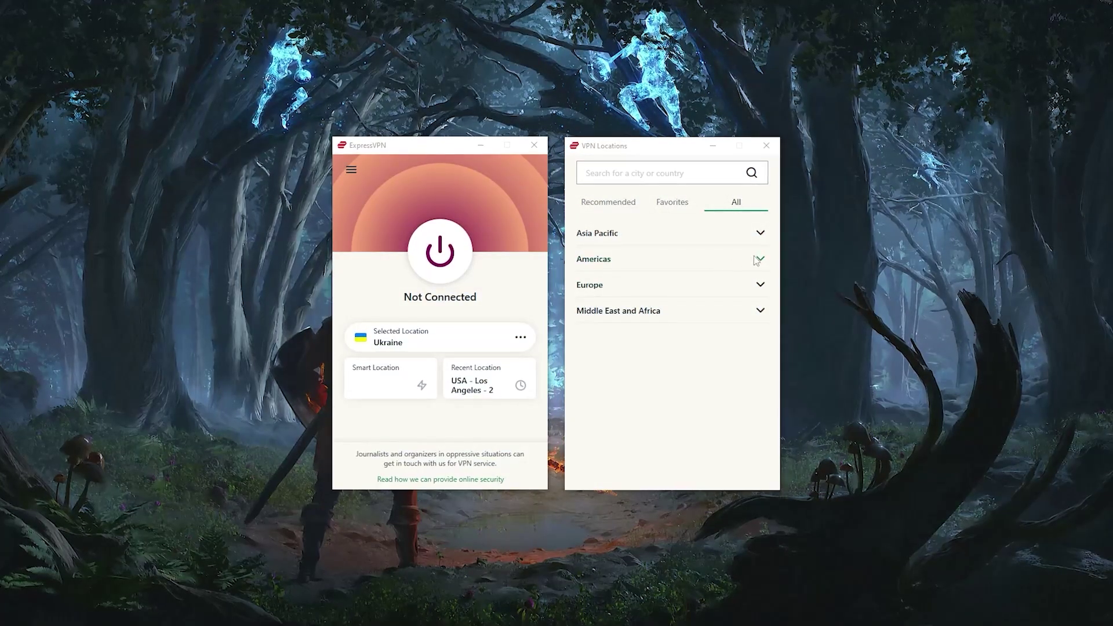
# Under All locations, expand Americas, choose Canada and connect to it
pyautogui.click(751, 257)
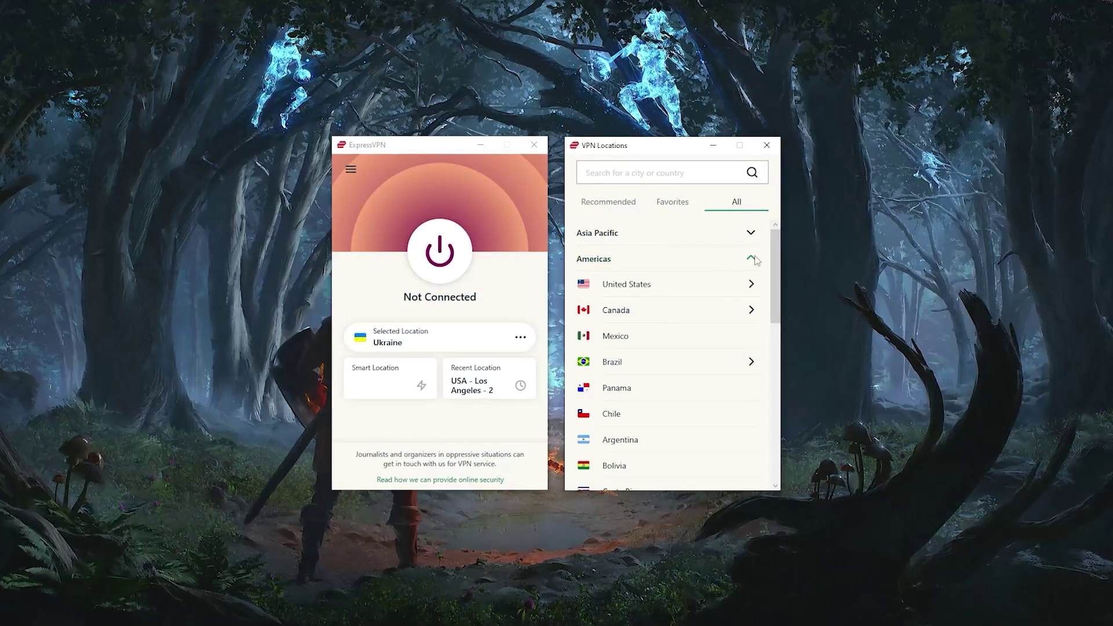
pyautogui.click(679, 307)
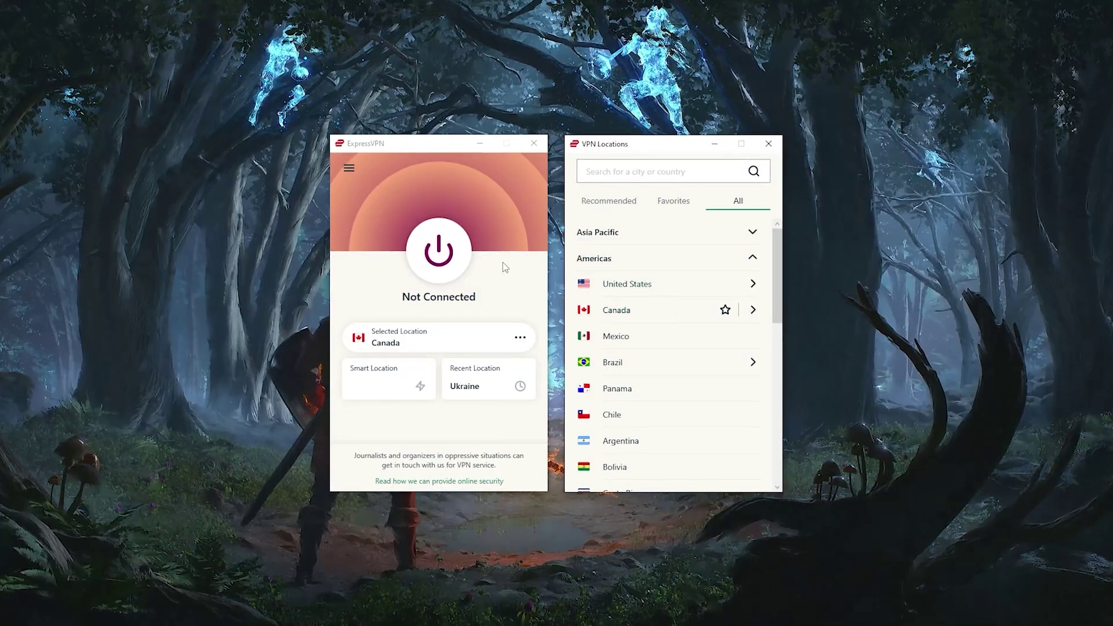
pyautogui.click(457, 251)
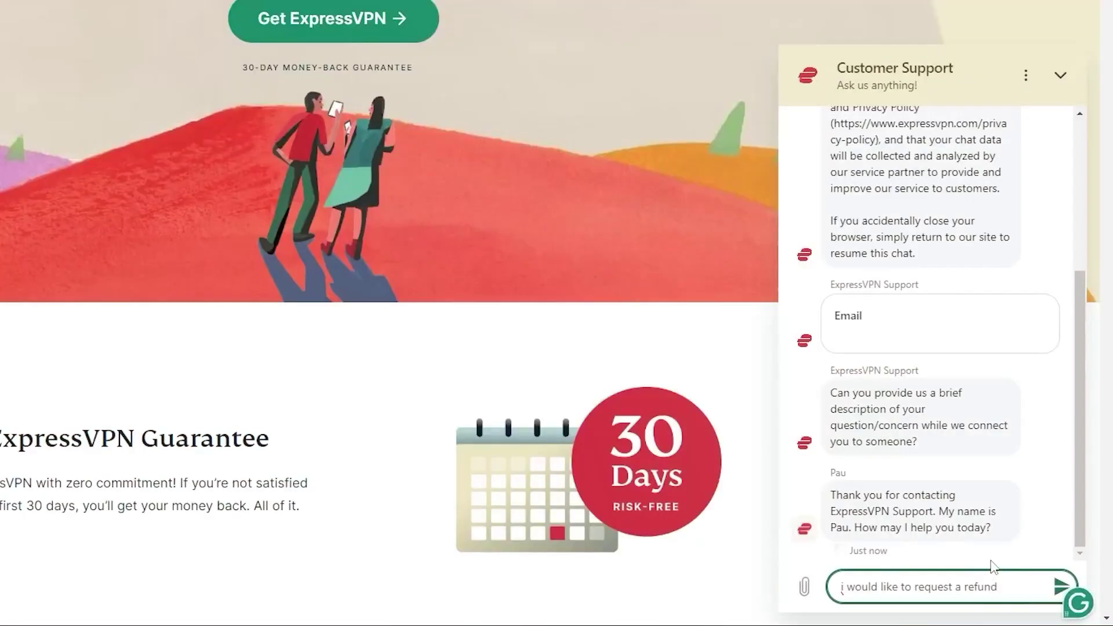
# Send the support chat the message 'i would like to request a refund'
pyautogui.click(1059, 587)
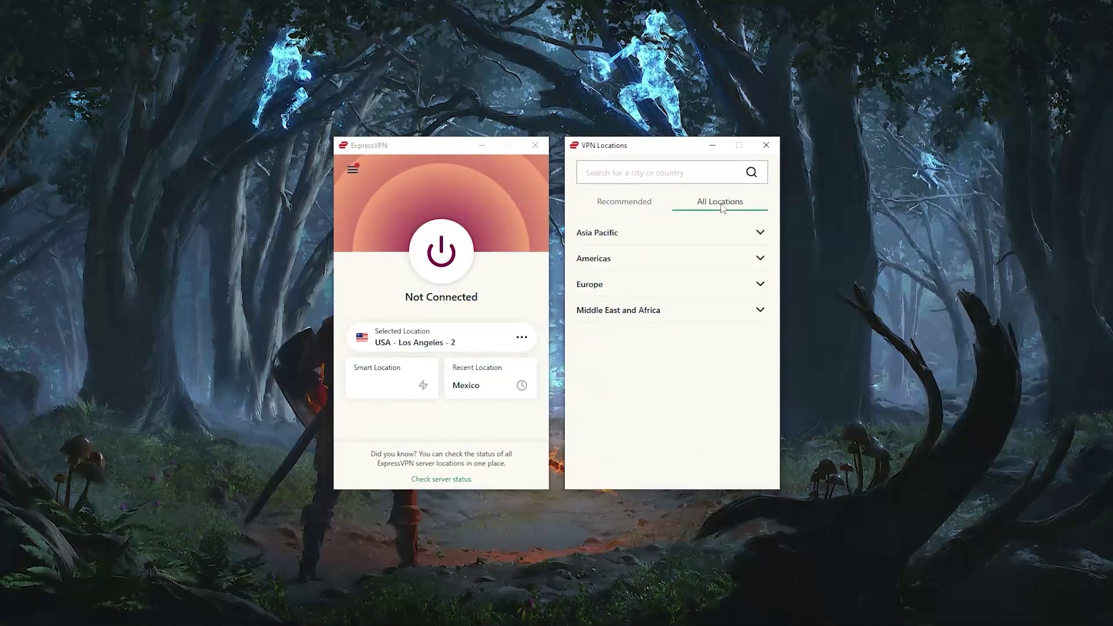
# Expand Americas in All Locations and scroll to countries like Argentina, Colombia and Peru
pyautogui.click(761, 258)
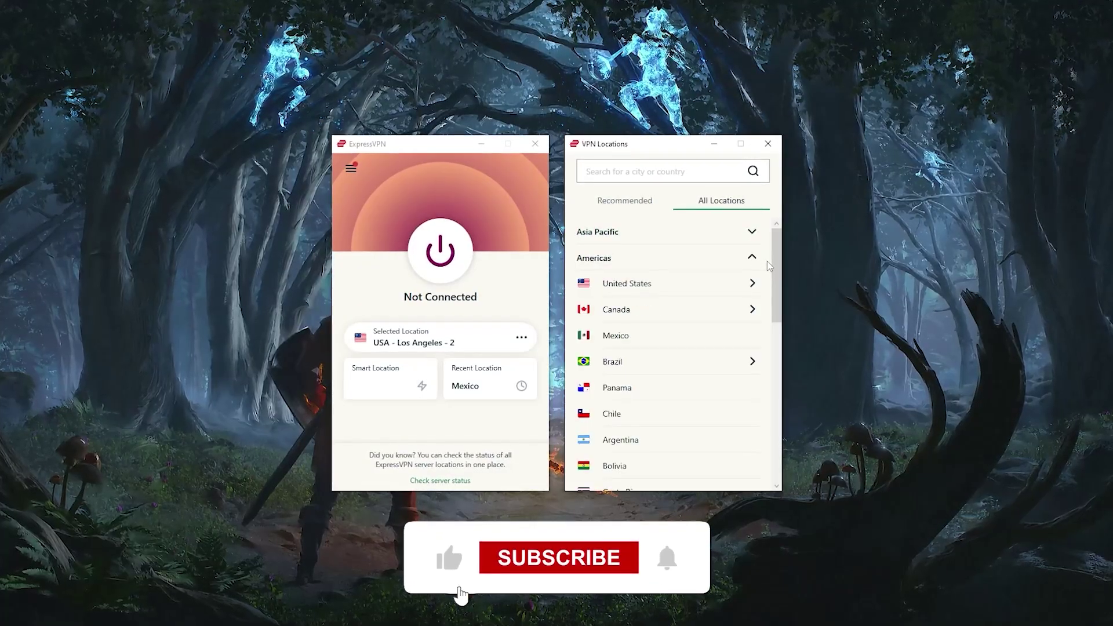
pyautogui.scroll(-3, 707, 322)
pyautogui.scroll(-2, 705, 322)
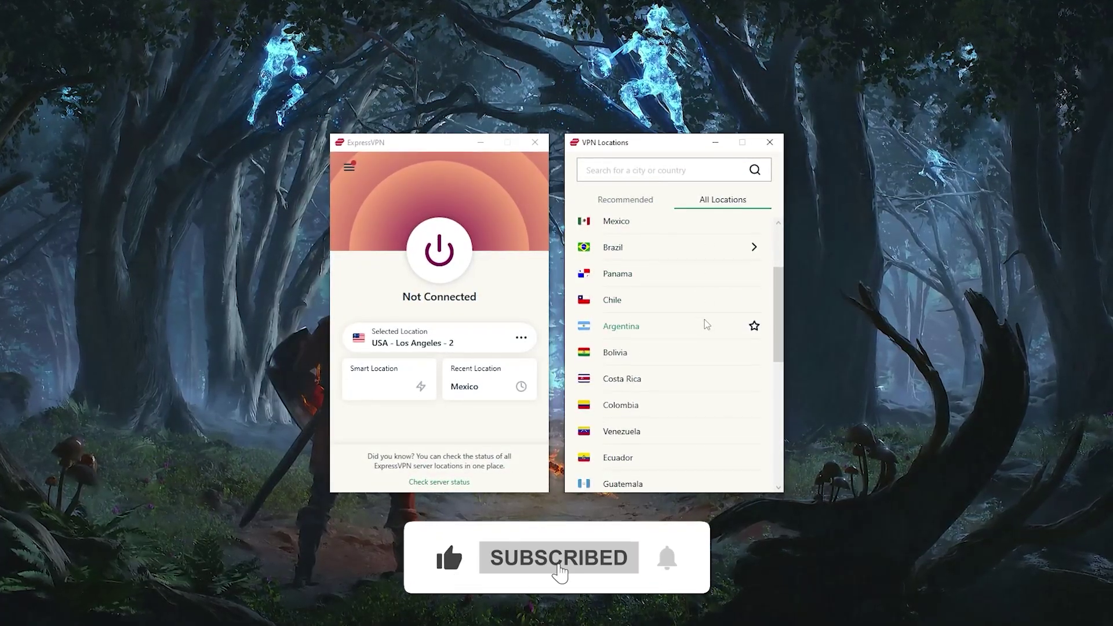
pyautogui.scroll(-2, 706, 324)
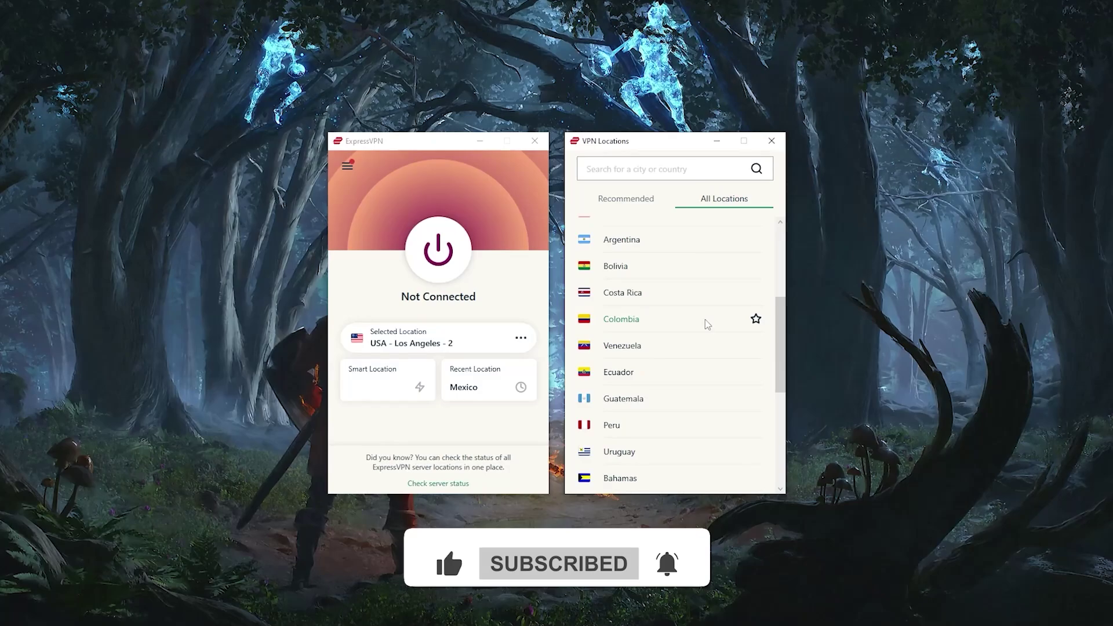